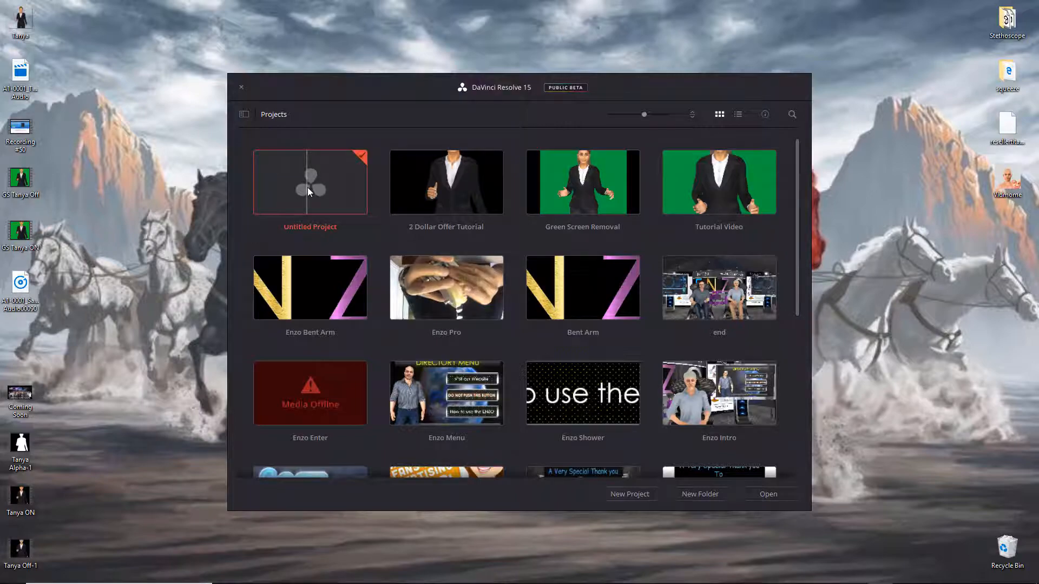
Open the untitled project and import GS Tanya Off, GS Tanya ON and the sample audio from the desktop, matching the timeline frame rate to the clips.
double_click(308, 187)
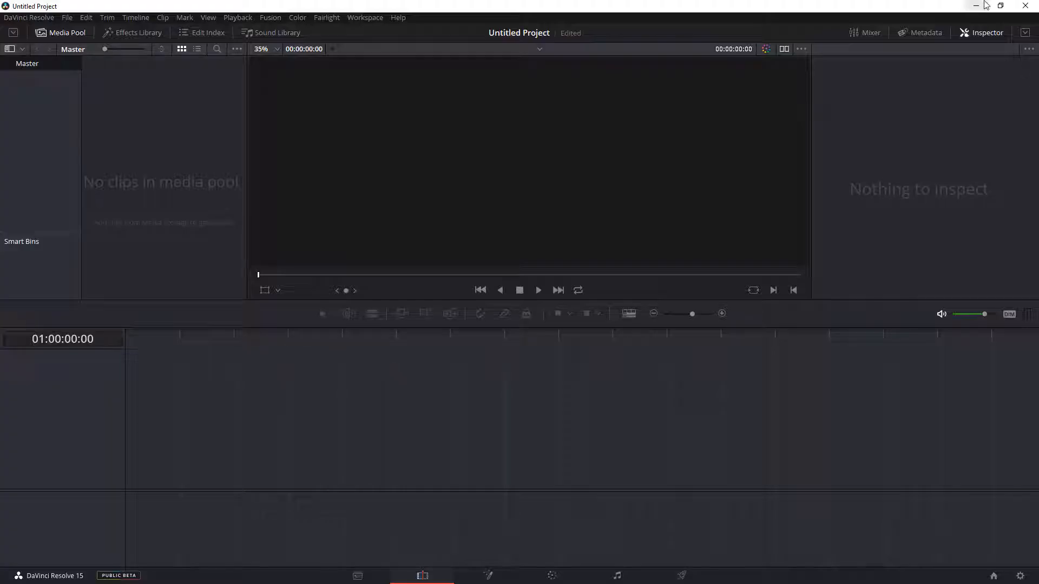
click(1001, 6)
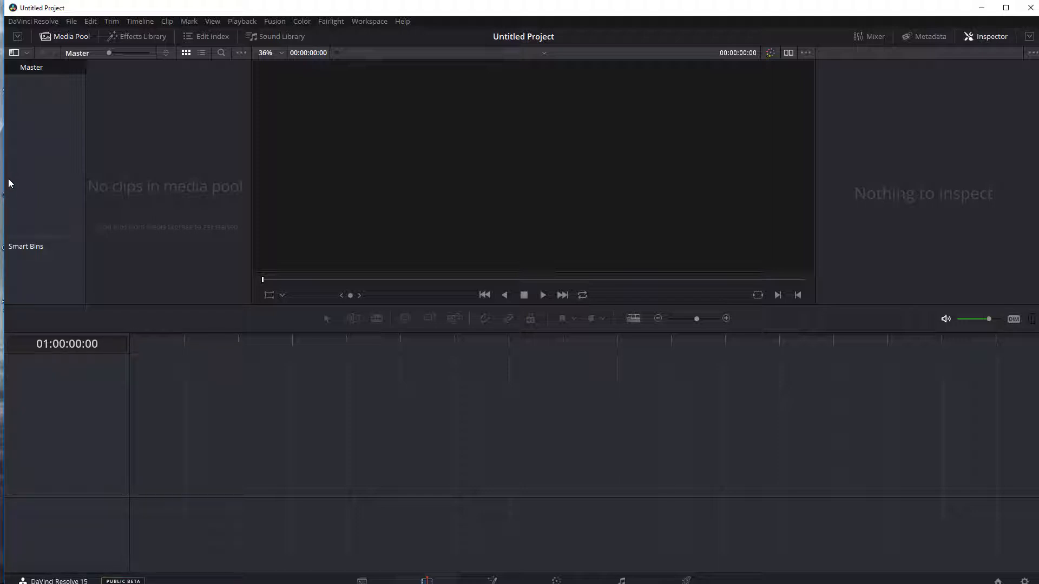
drag(8, 179, 19, 289)
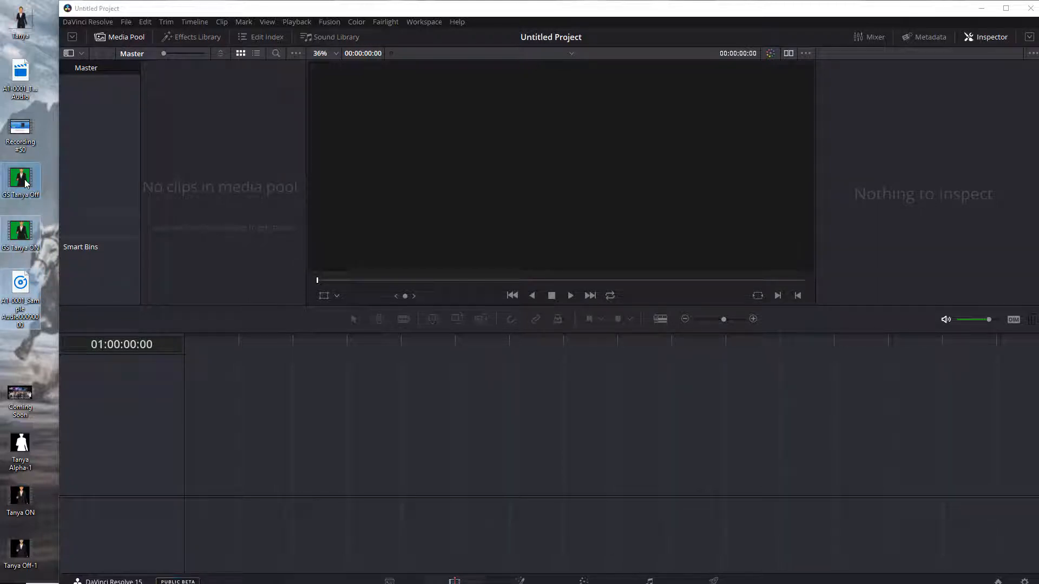
drag(25, 179, 244, 118)
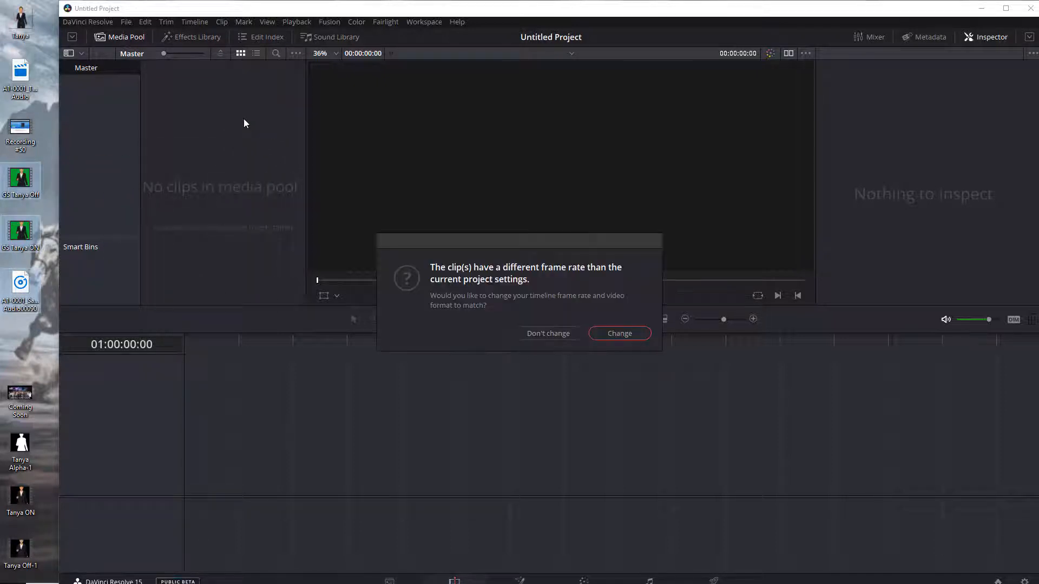
click(626, 336)
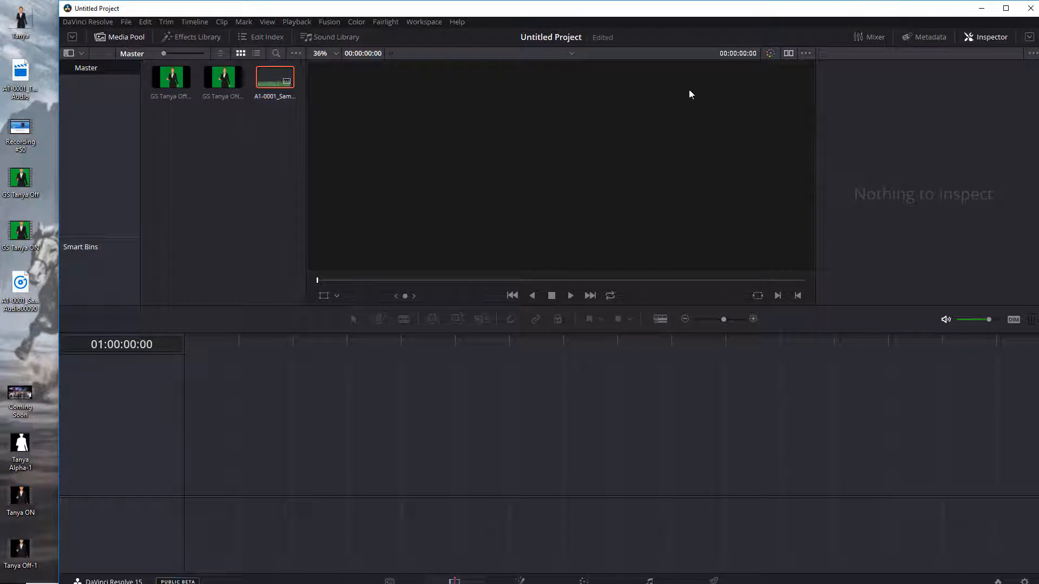
click(1006, 8)
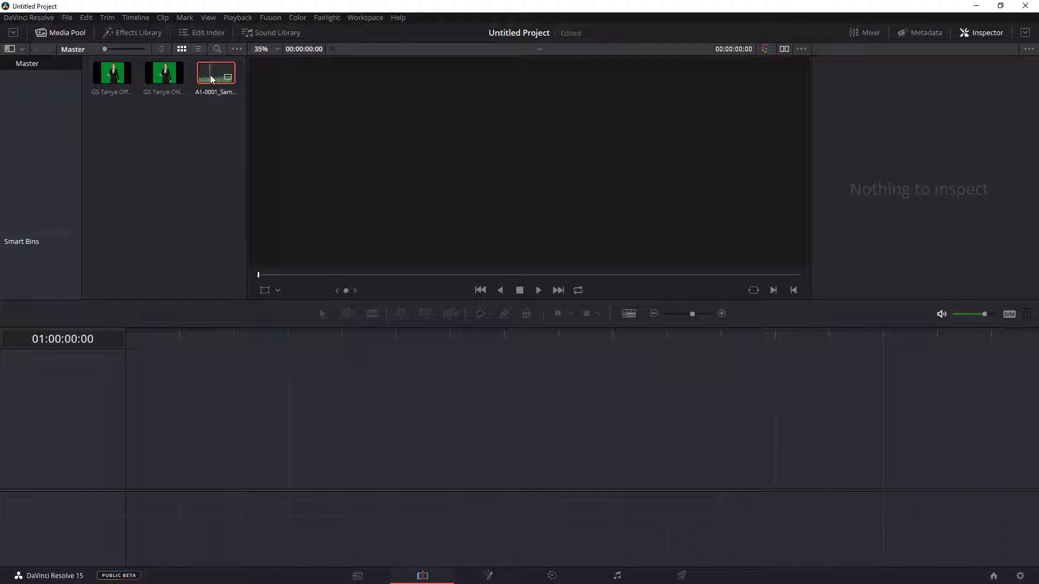
Build the timeline from its start with the sample audio on Audio 1, GS Tanya Off on Video 1 and GS Tanya ON on Video 2.
drag(210, 74, 126, 502)
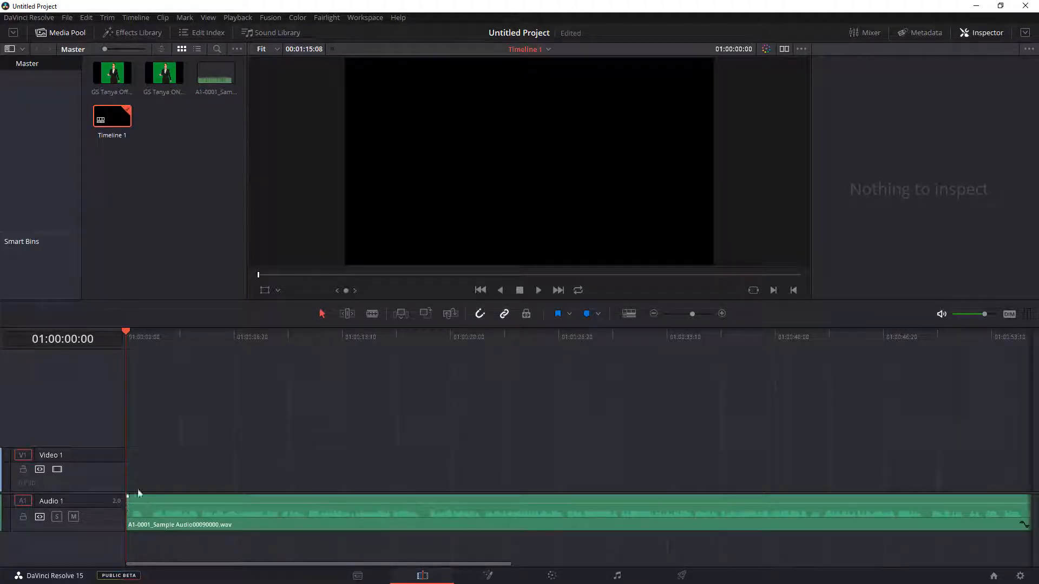
click(164, 521)
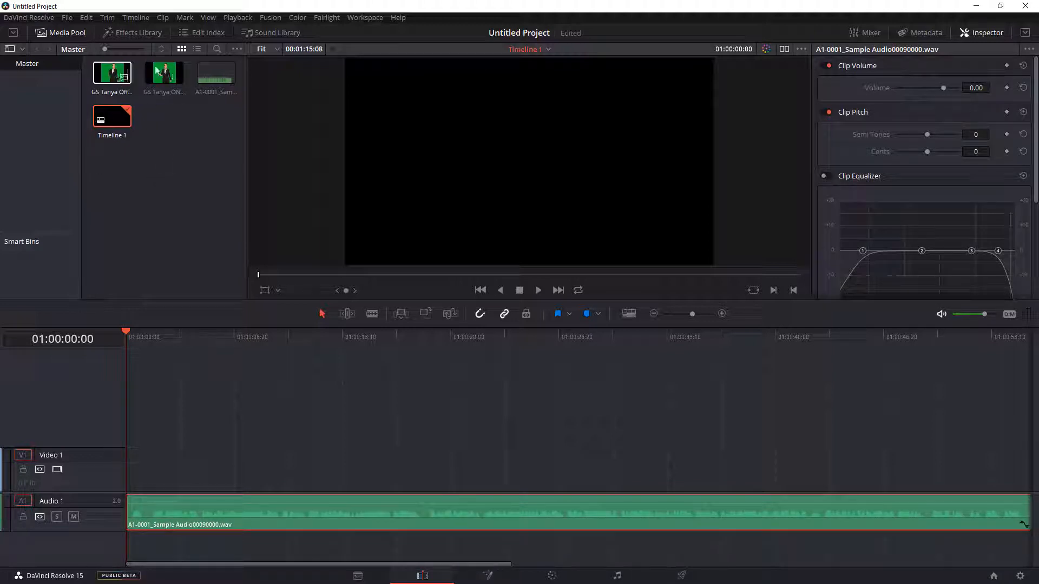
click(113, 72)
drag(114, 72, 148, 153)
drag(109, 76, 140, 476)
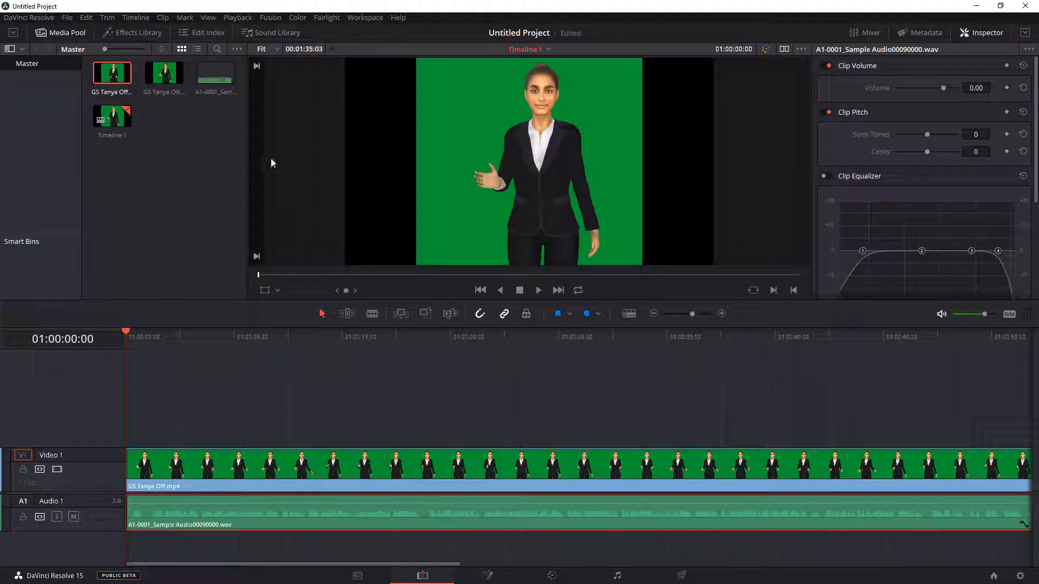
drag(156, 74, 129, 429)
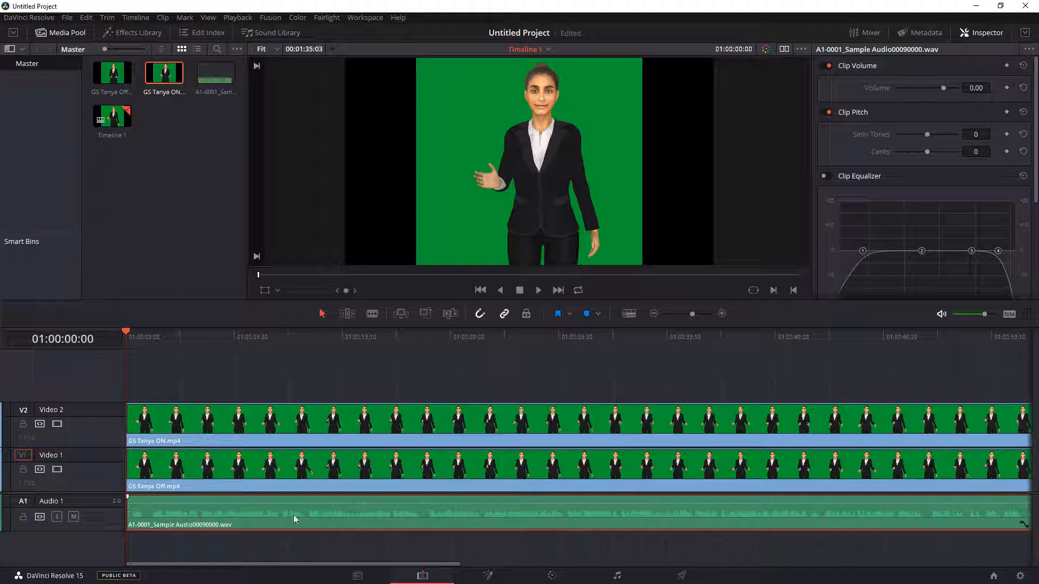
Lock the Video 1 track holding the GS Tanya Off clip.
click(722, 314)
click(723, 314)
click(723, 314)
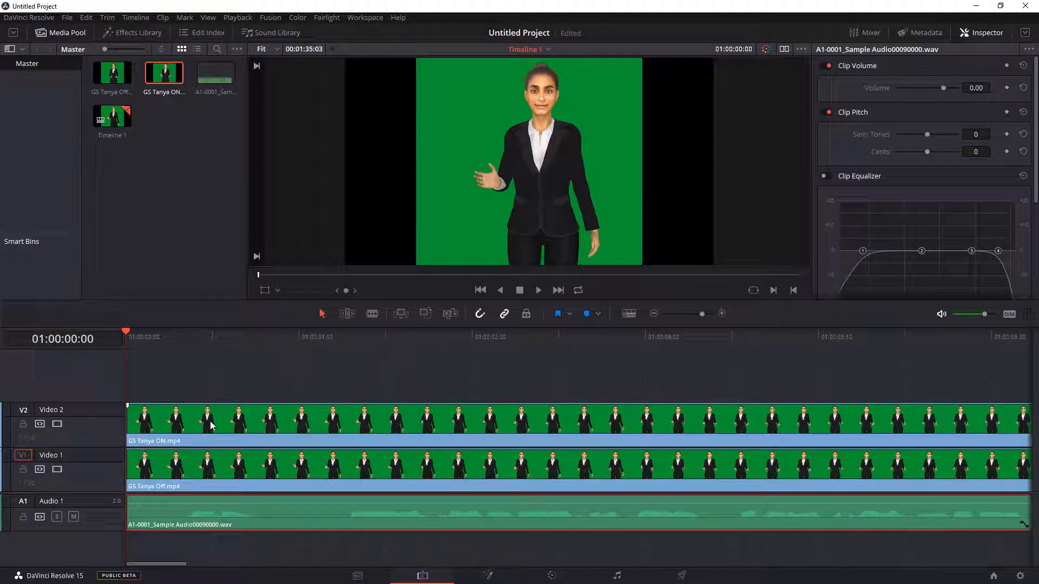
click(22, 469)
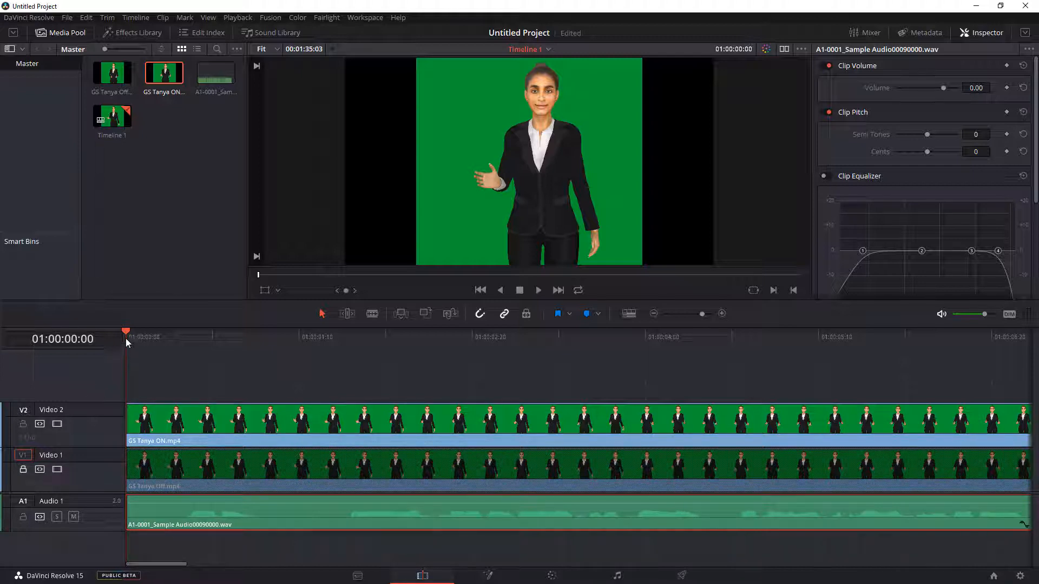
Cut the silent start off the audio clip at 01:00:00:11 and shift the remaining audio to the beginning of the timeline.
drag(126, 331, 173, 324)
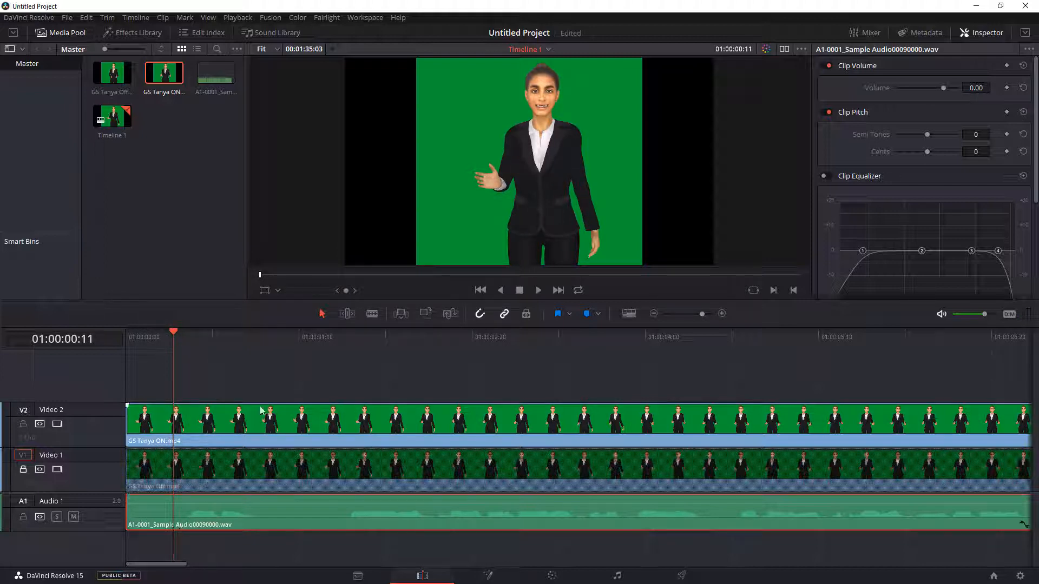
click(373, 314)
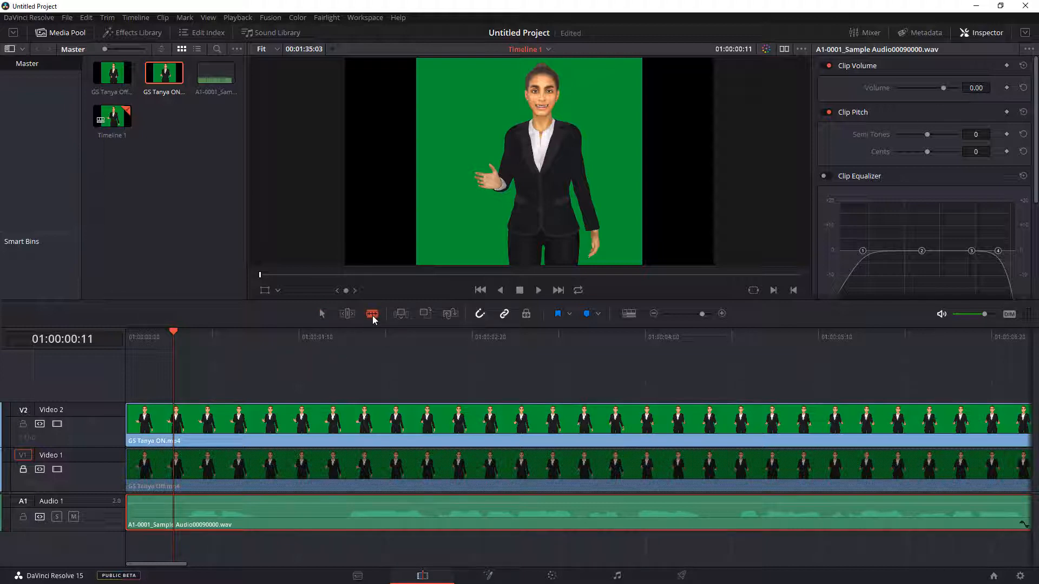
click(180, 507)
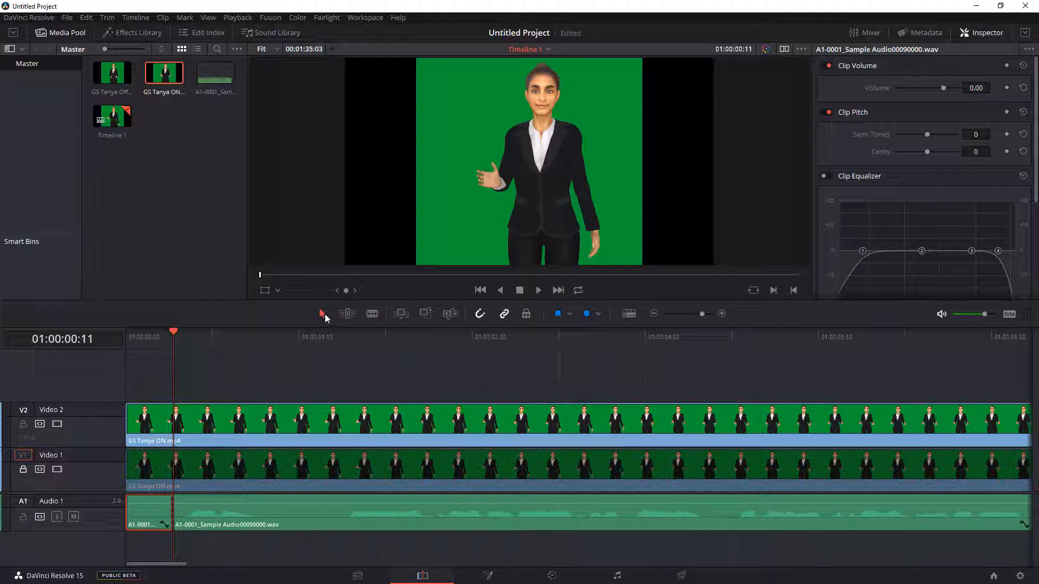
right_click(145, 518)
click(190, 331)
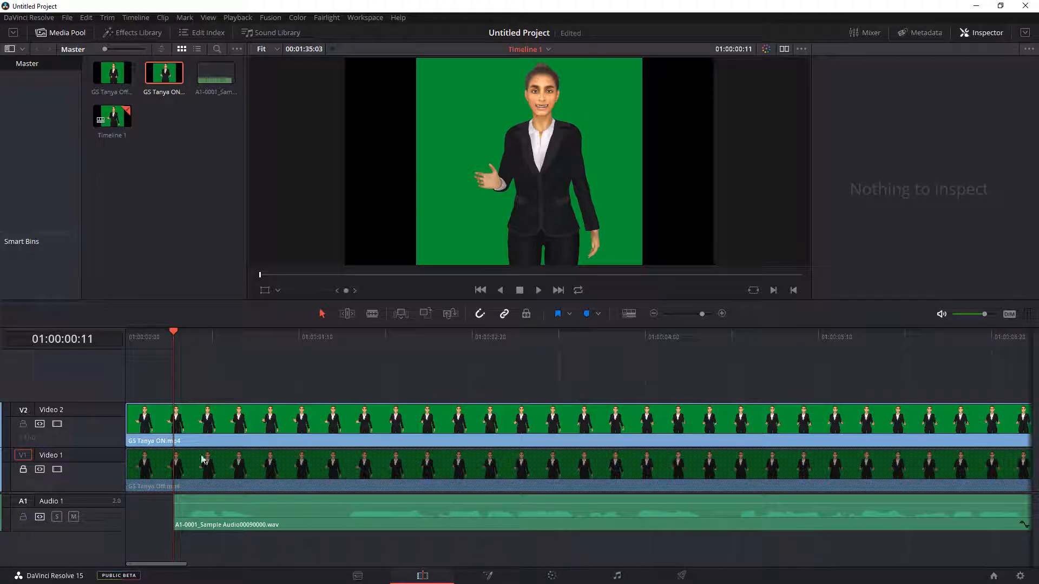
drag(460, 507, 408, 511)
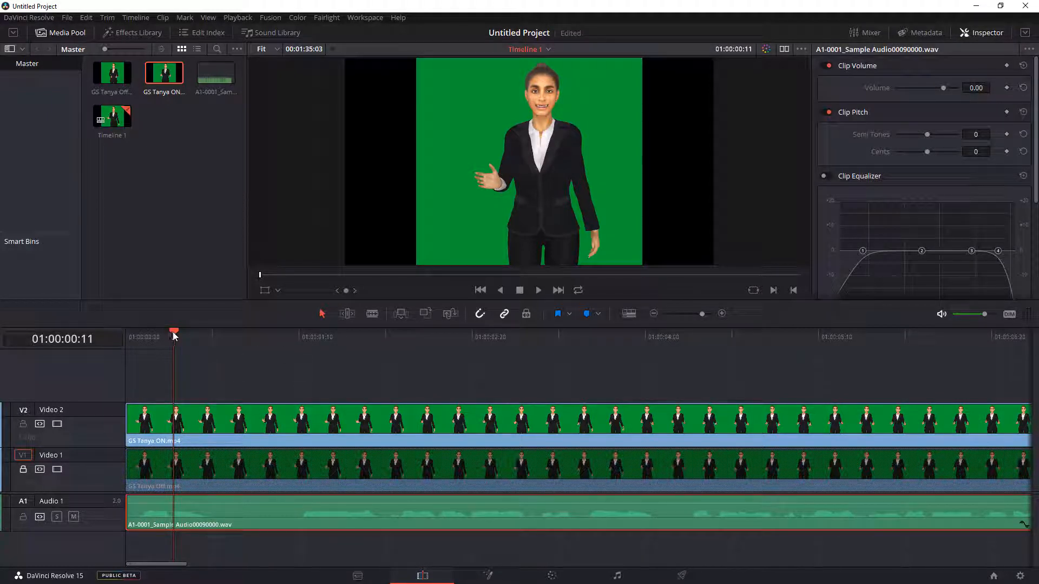
Play the opening of the timeline to check the trimmed audio, and return to the start.
key(Home)
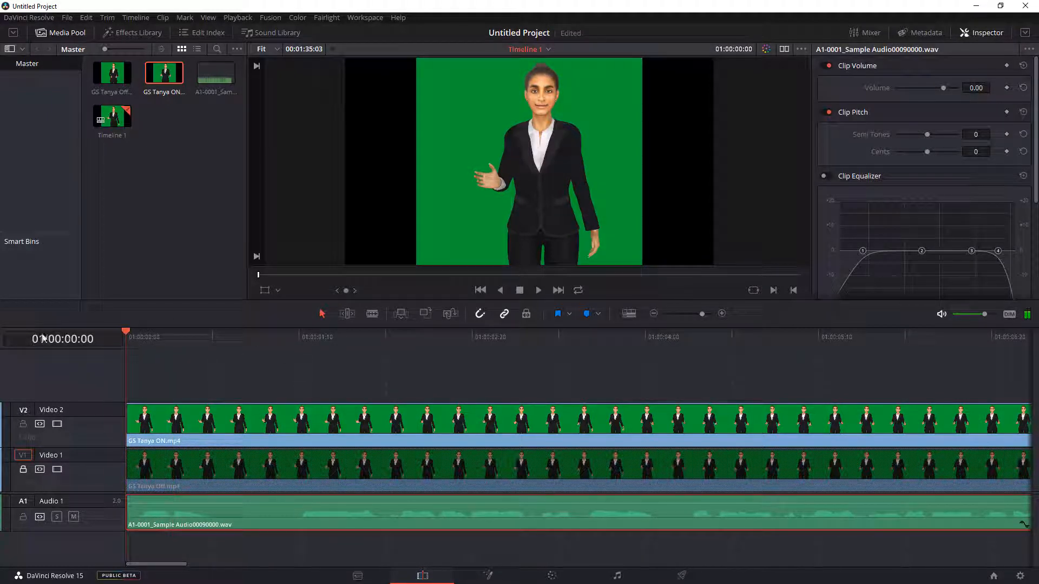
click(538, 291)
click(519, 291)
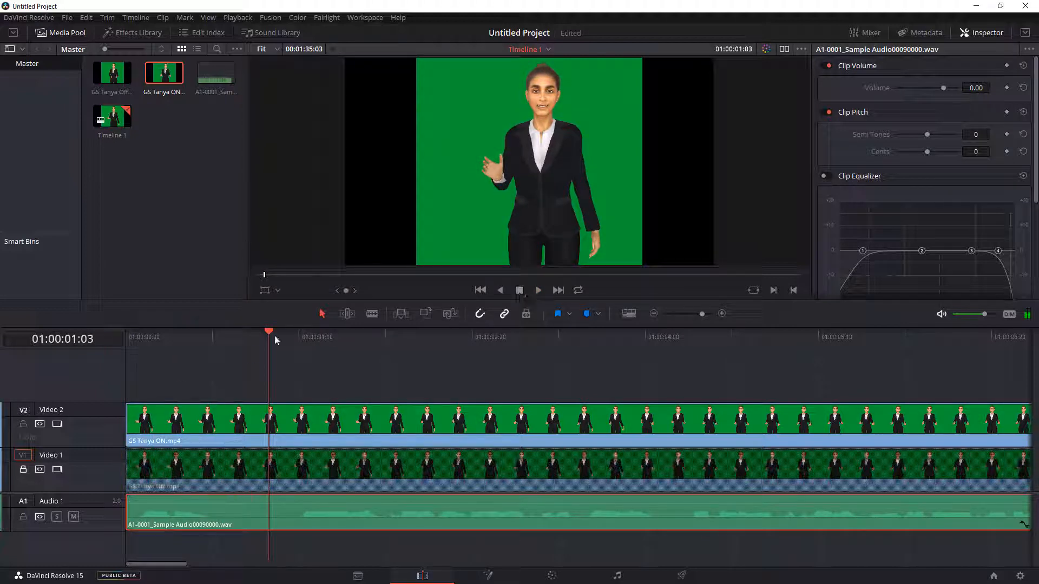
key(Home)
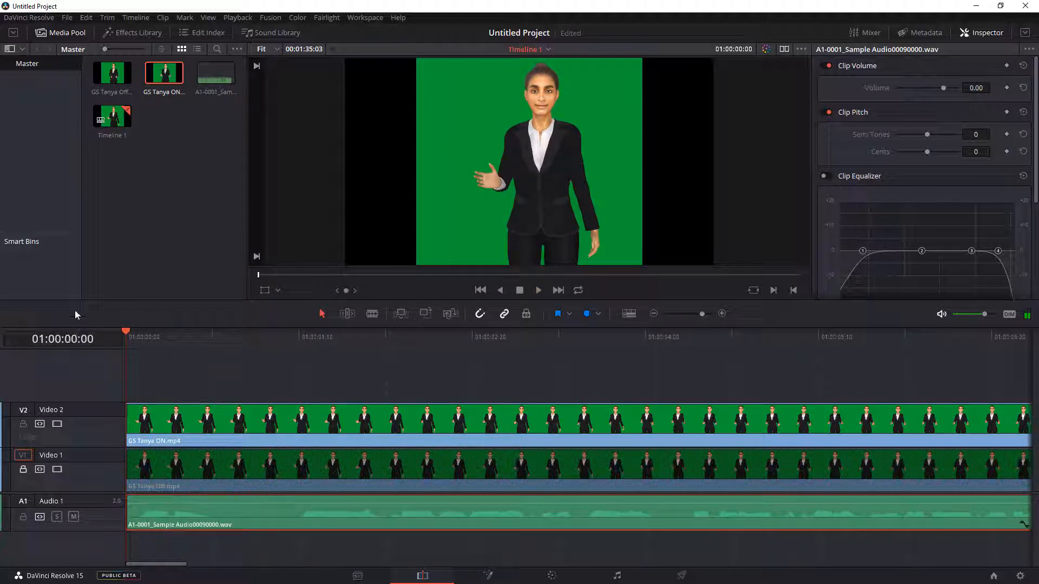
Split the GS Tanya ON clip on Video 2 at 01:00:00:20 and 01:00:01:10 and cut out the section between, leaving a gap.
drag(136, 335, 212, 336)
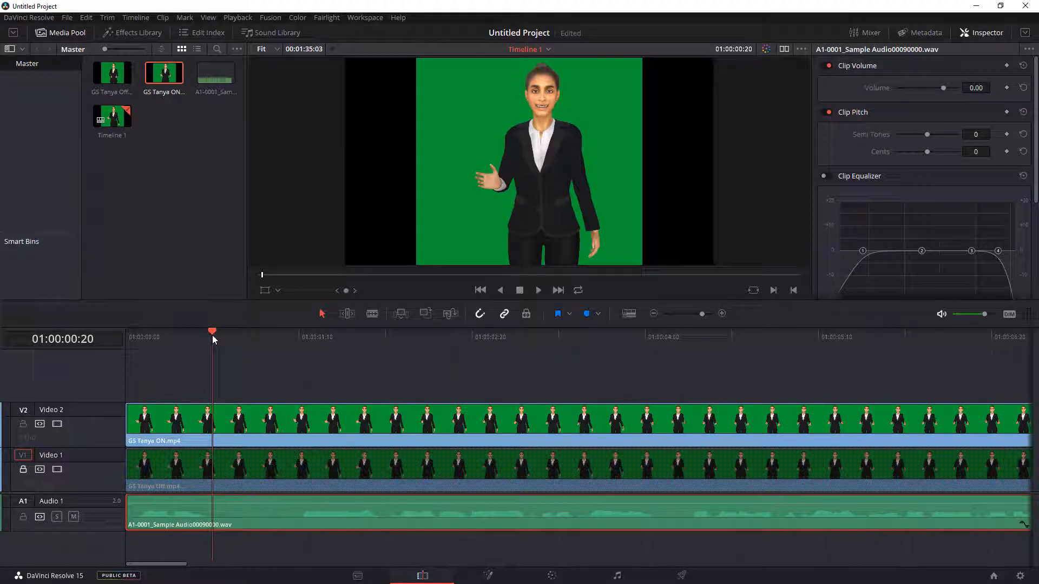
click(369, 314)
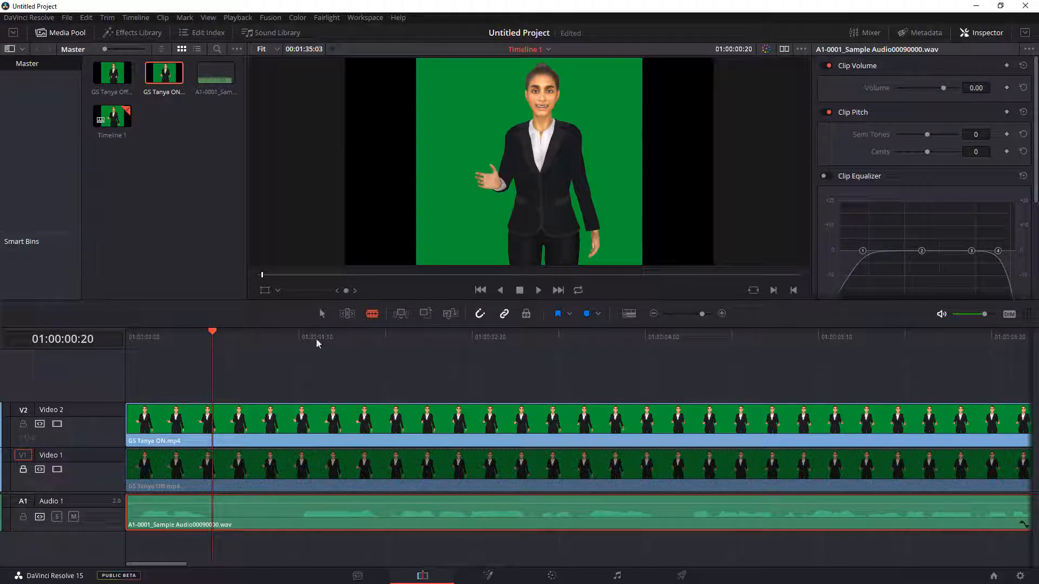
click(220, 413)
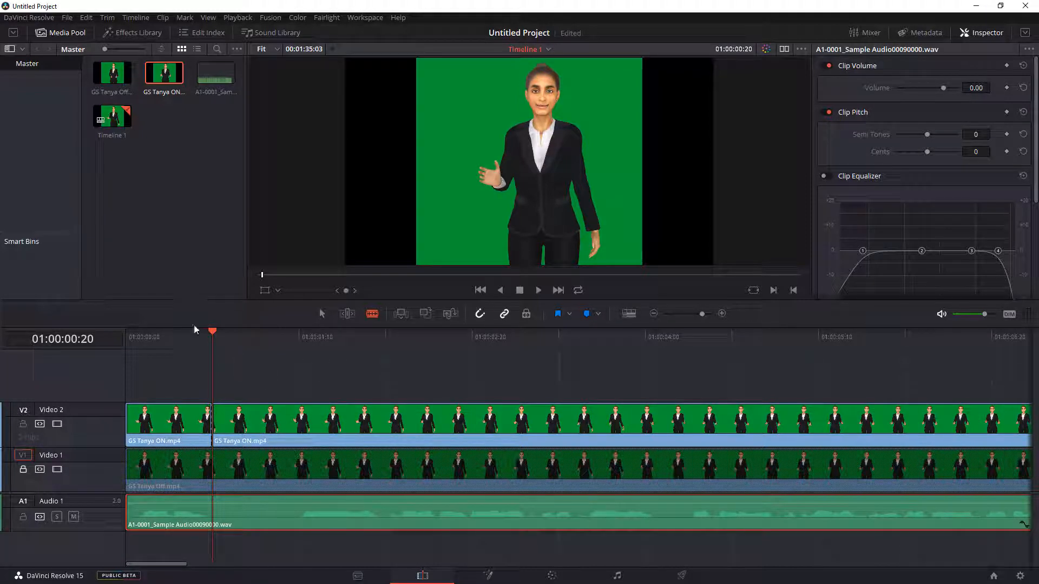
drag(210, 332, 298, 347)
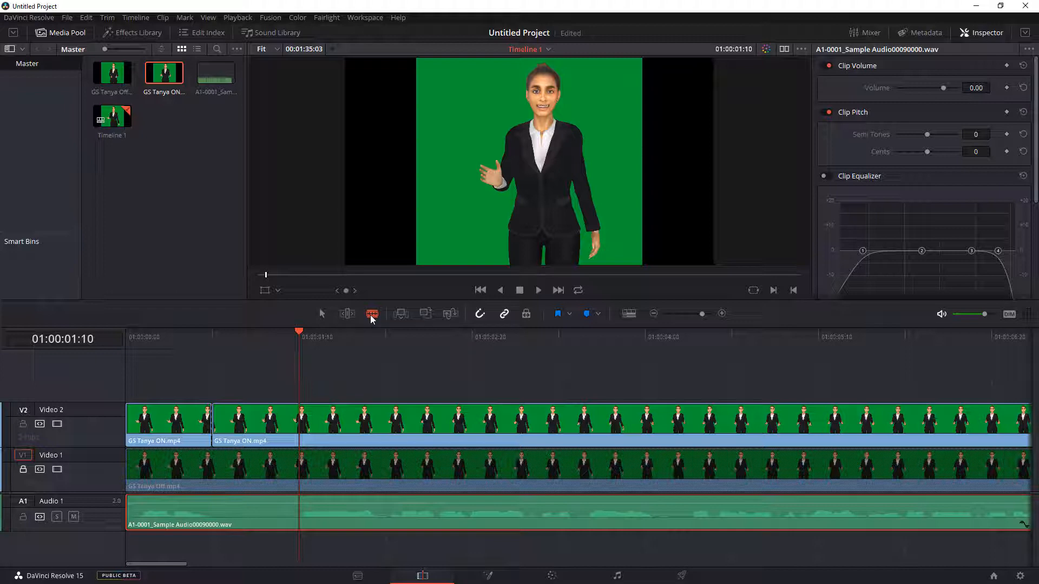
click(302, 412)
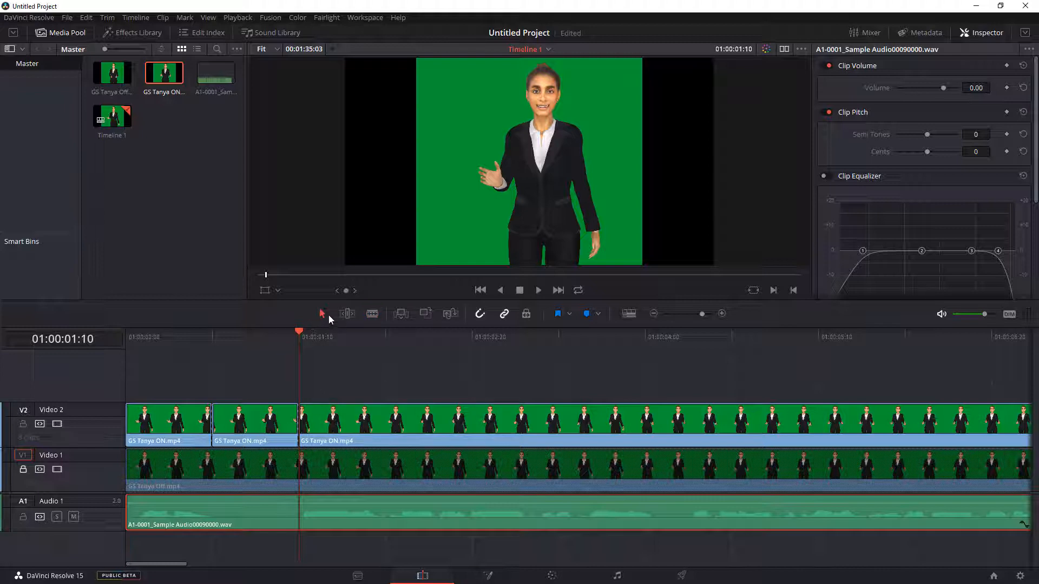
click(260, 426)
right_click(260, 426)
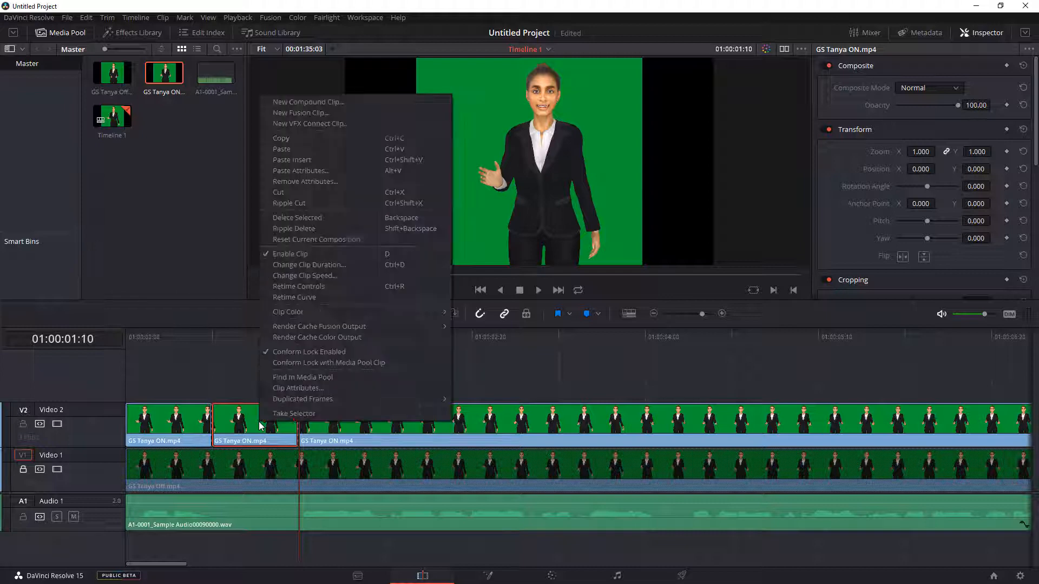
click(297, 198)
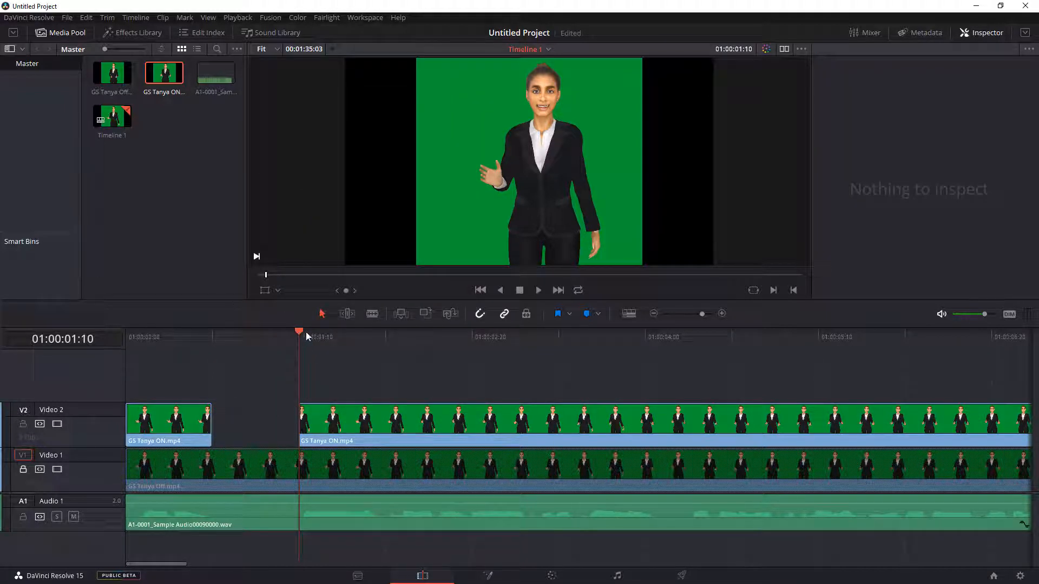
Split the GS Tanya ON clip at 01:00:04:02 and 01:00:04:10 and cut out the short section between, leaving a gap.
drag(306, 335, 373, 336)
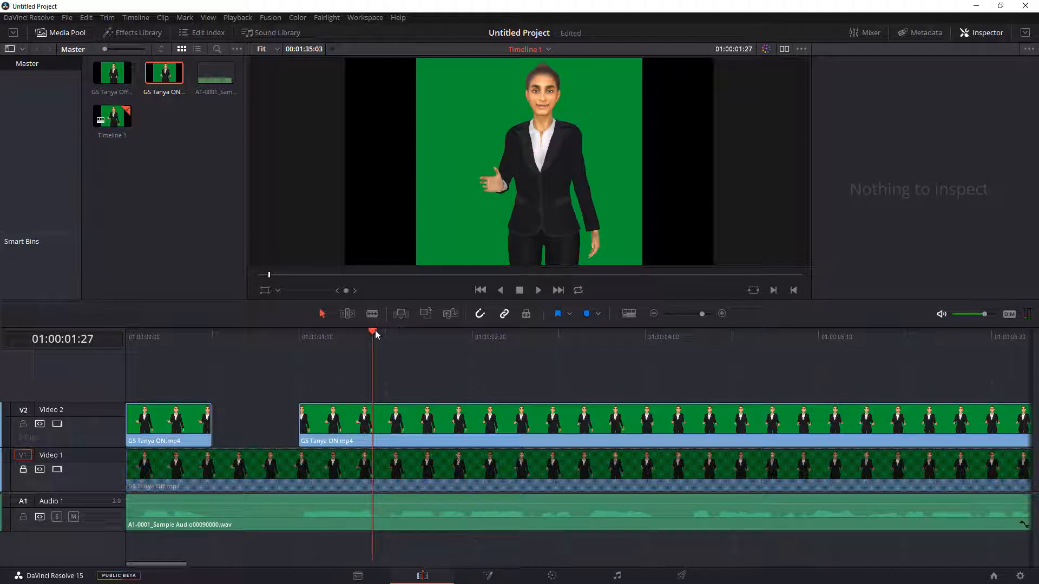
drag(374, 333, 655, 350)
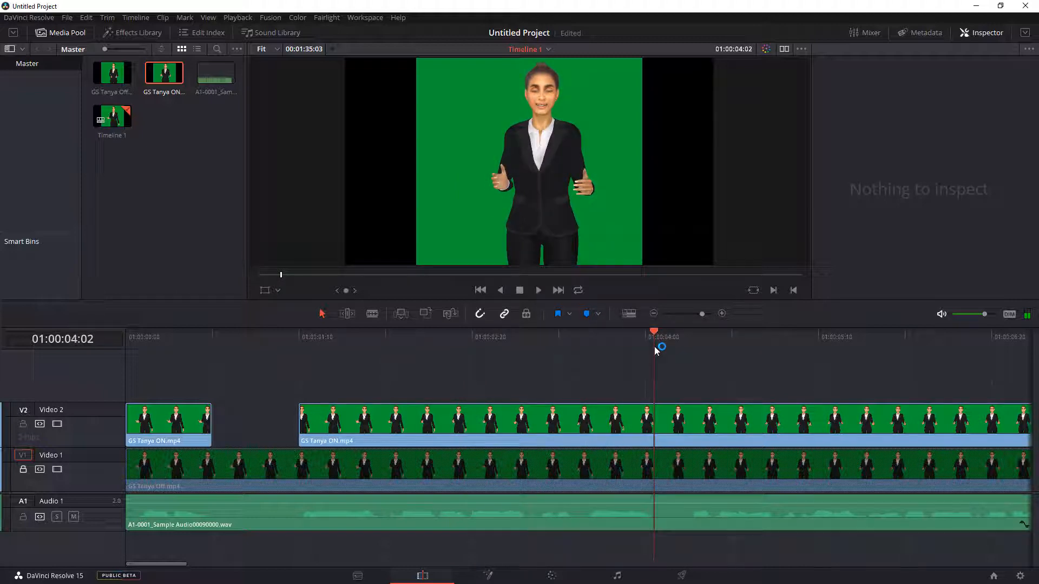
click(373, 315)
click(656, 413)
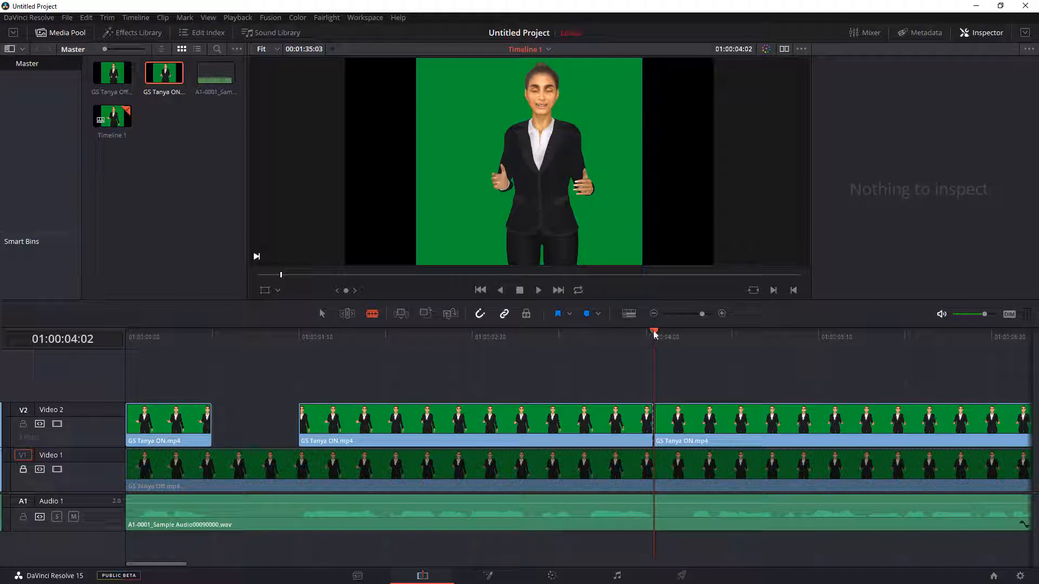
drag(657, 333, 692, 334)
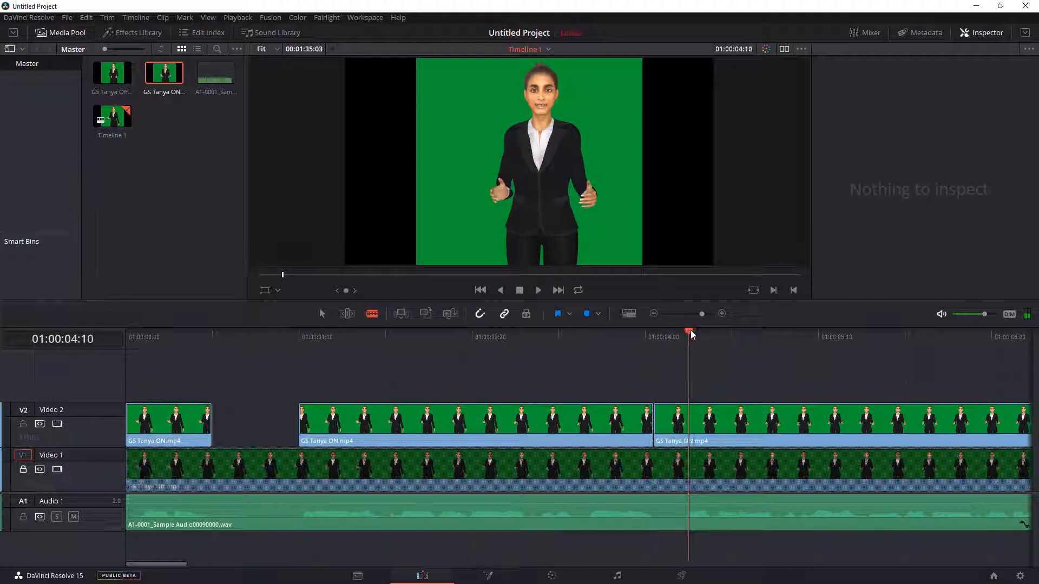
click(696, 416)
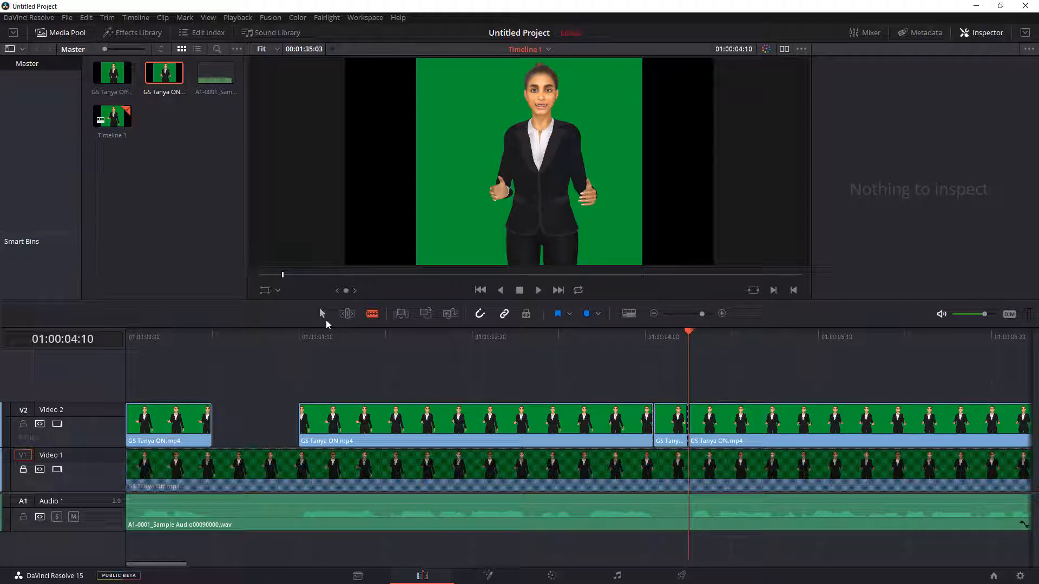
click(671, 435)
right_click(671, 436)
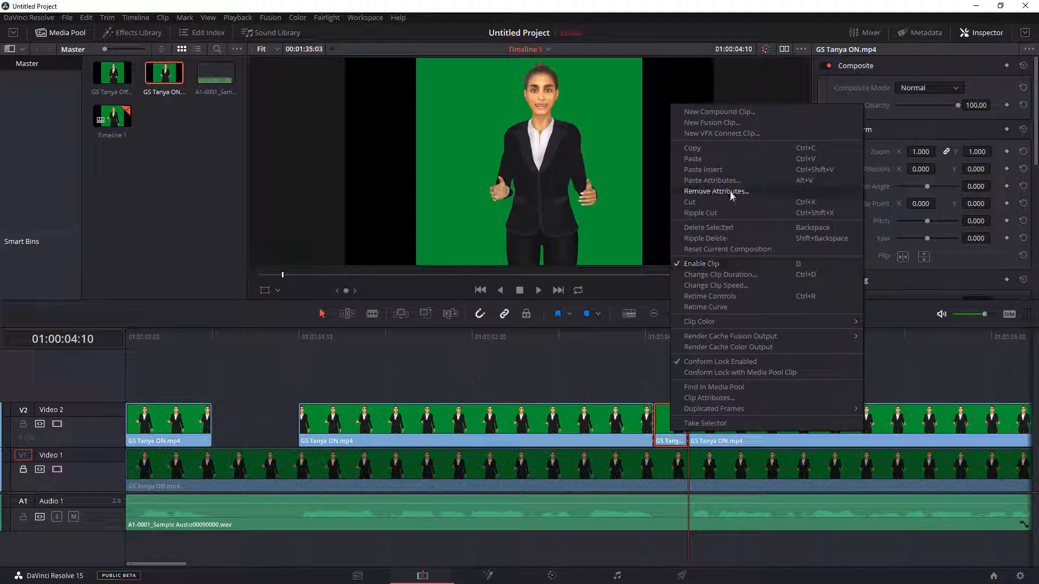
click(809, 202)
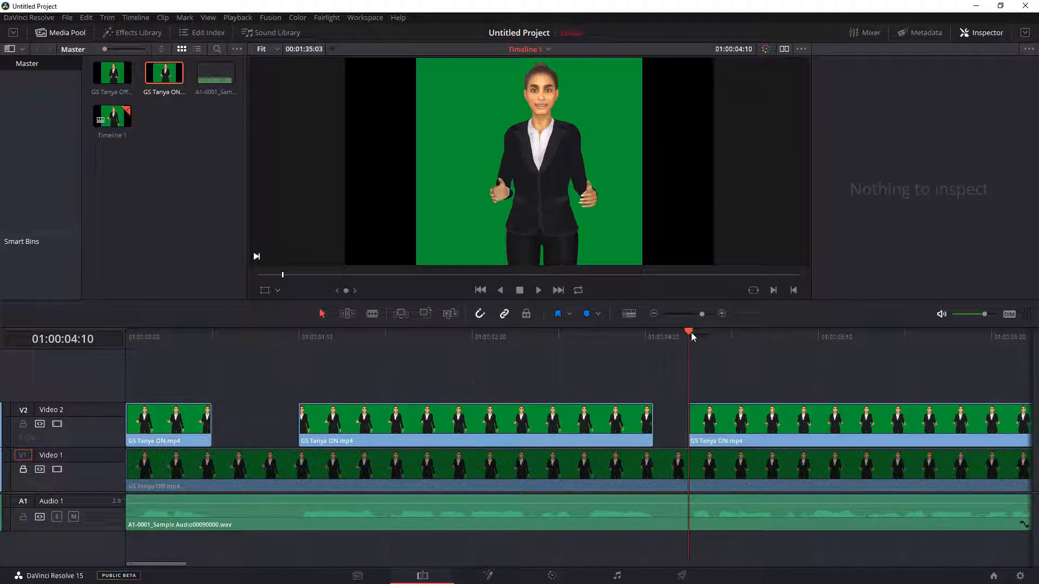
Cut the speech pauses out of the GS Tanya ON clip on Video 2 from 01:00:04:10 to about 01:00:17:21, leaving gaps.
drag(690, 332, 741, 333)
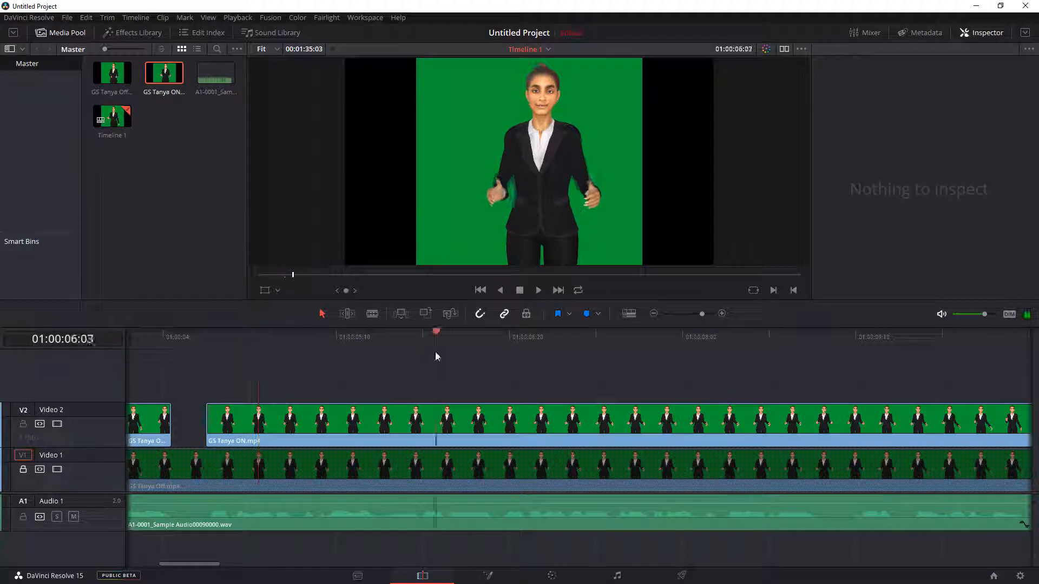
drag(436, 355, 793, 327)
key(b)
key(Delete)
drag(232, 341, 510, 341)
key(Delete)
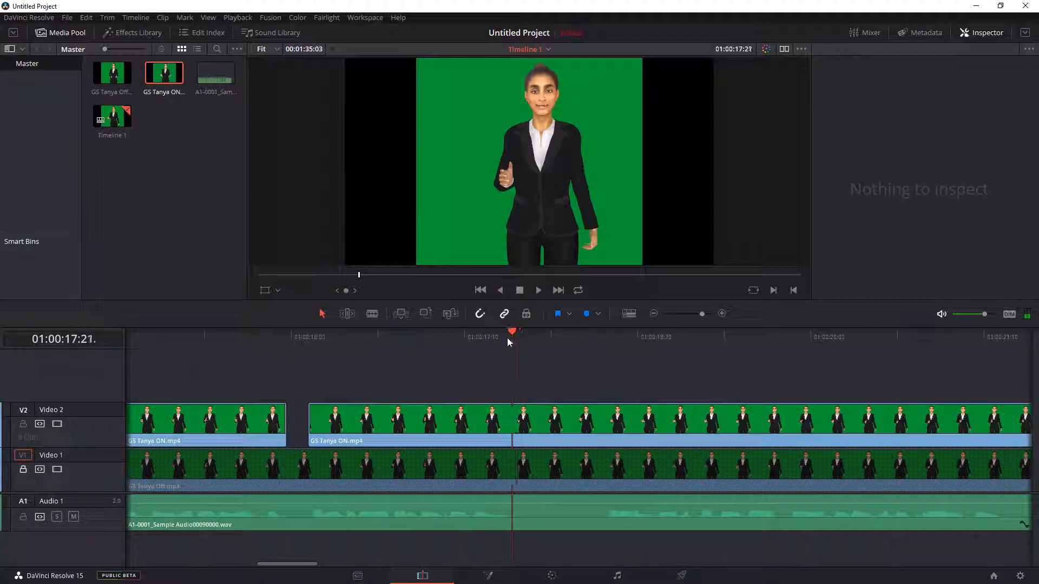
Split GS Tanya ON around each silent stretch of audio from 01:00:17:21 to about 01:00:34:18 and remove those sections, leaving gaps.
key(Delete)
click(372, 314)
click(630, 425)
key(Delete)
click(930, 336)
key(Delete)
click(673, 433)
key(Delete)
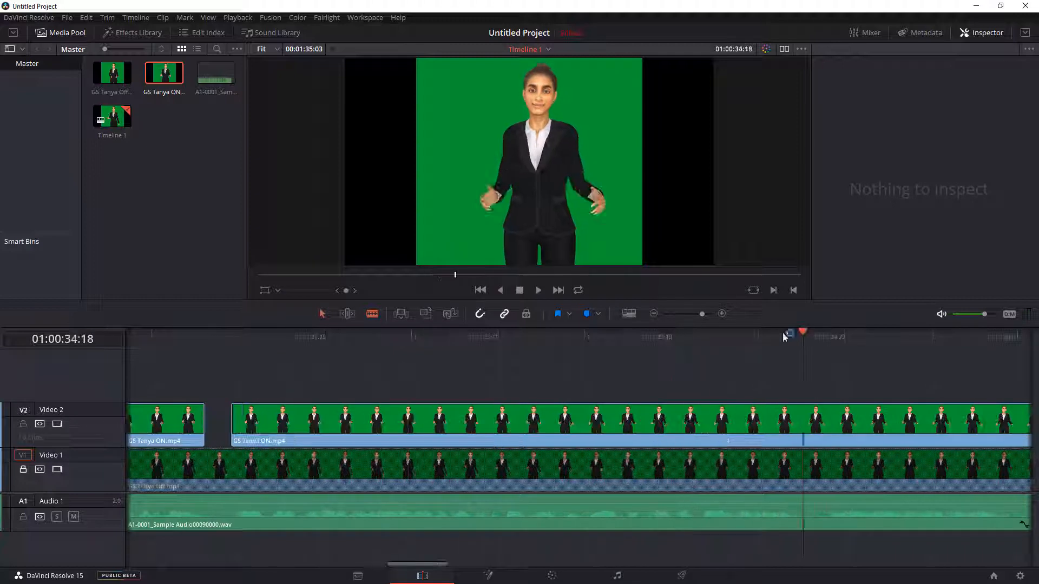
Remove the GS Tanya ON sections over the audio pauses from 01:00:34:18 to about 01:00:43:06, leaving gaps.
key(Delete)
click(877, 336)
key(Delete)
click(900, 425)
key(Delete)
key(Delete)
click(427, 337)
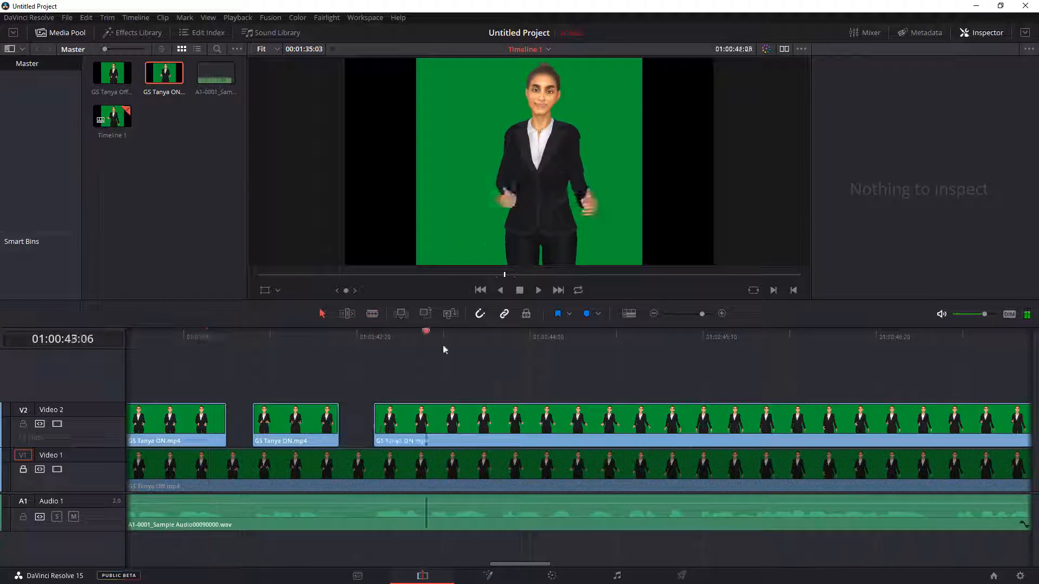
Split and remove the GS Tanya ON sections over the audio pauses from 01:00:43:06 to about 01:00:52:20, leaving gaps.
key(Delete)
click(355, 425)
click(436, 337)
key(Delete)
click(698, 337)
key(Delete)
click(554, 336)
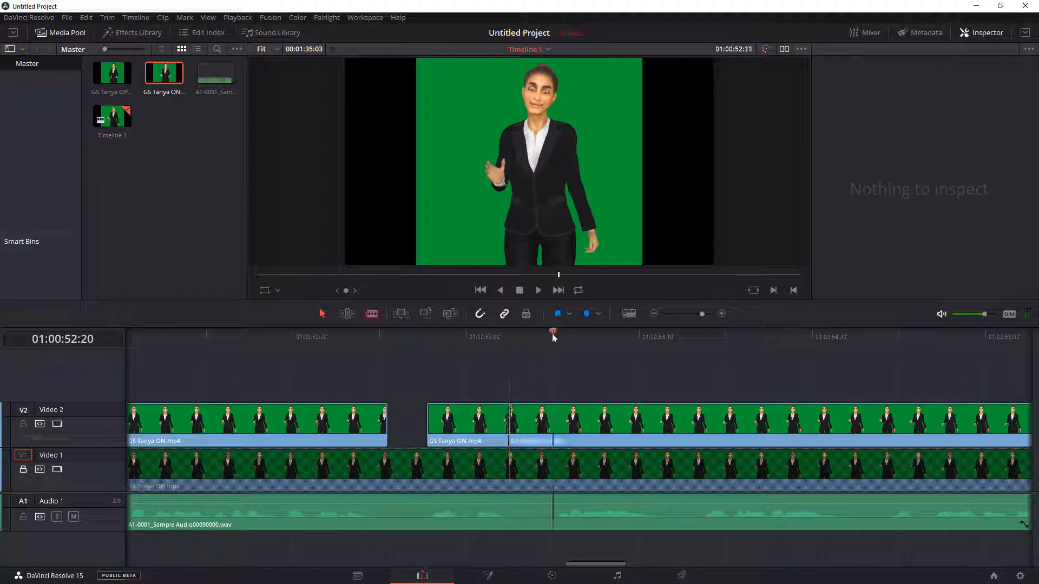
Cut the GS Tanya ON sections over the audio pauses from 01:00:52:20 to about 01:00:57:20, leaving gaps.
key(Delete)
click(415, 335)
key(Delete)
click(391, 336)
key(Delete)
click(677, 336)
click(677, 425)
key(Delete)
click(296, 337)
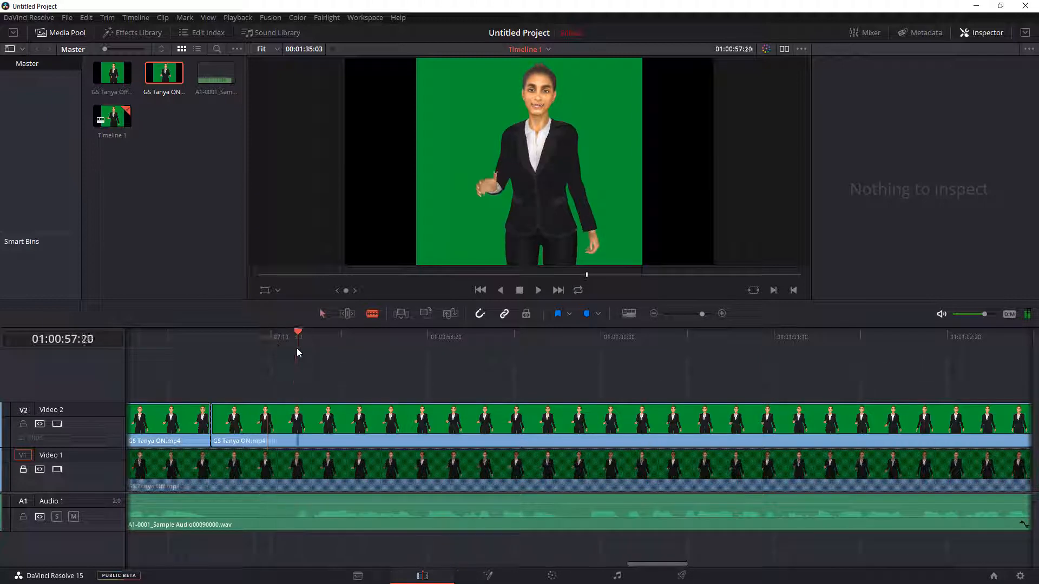
Cut the remaining speech pauses out of GS Tanya ON from 01:00:57:20 to about 01:01:10:23, leaving gaps.
key(Delete)
click(549, 336)
key(Delete)
click(874, 338)
key(Delete)
click(849, 335)
click(308, 335)
click(323, 313)
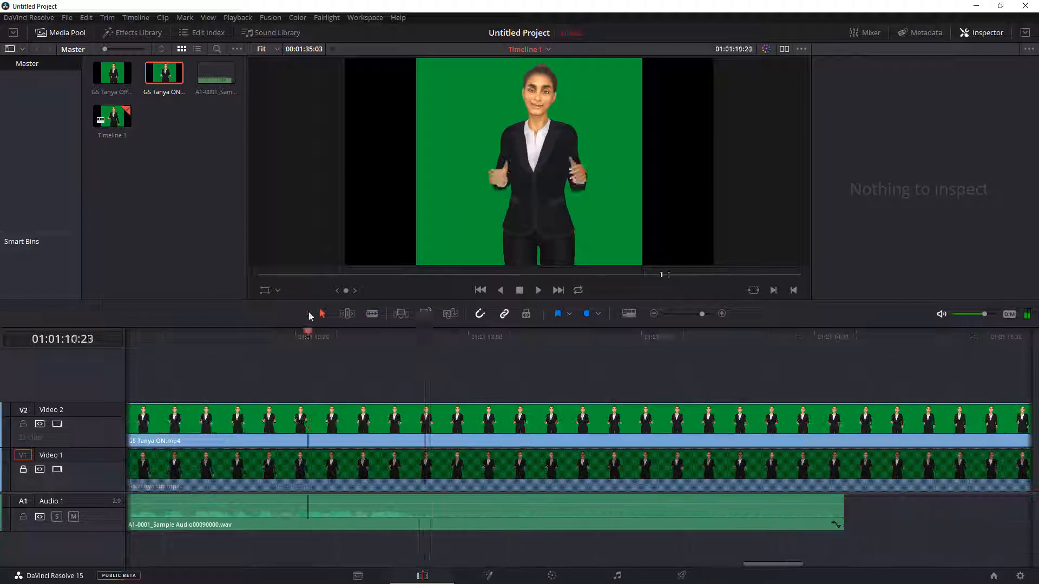
Split the GS Tanya ON clip at 01:01:11:25, just after the speech ends, and cut out the rest of the clip.
click(456, 335)
click(447, 424)
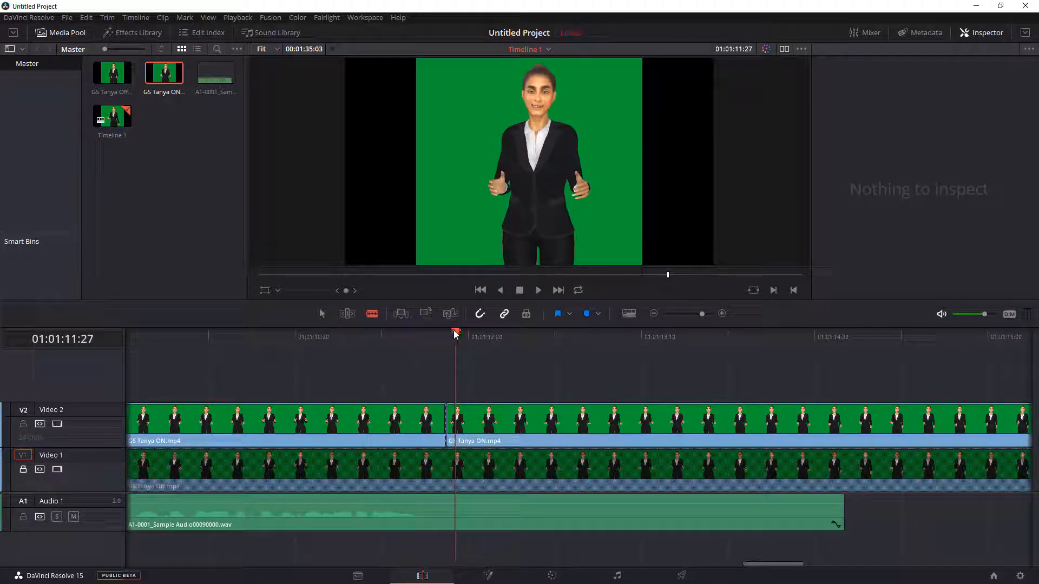
drag(455, 334, 452, 340)
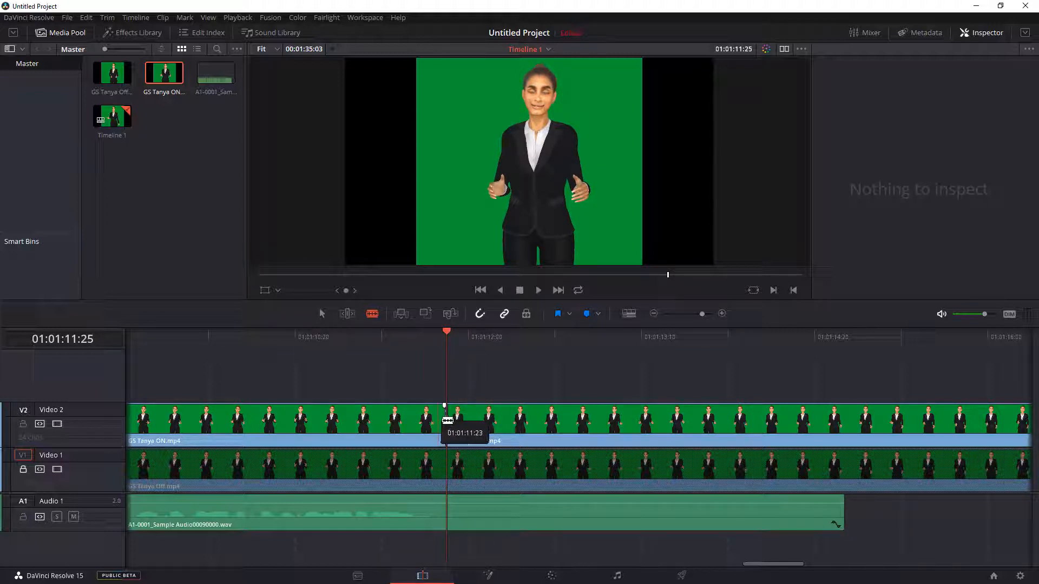
mouse_move(450, 332)
mouse_down()
mouse_move(482, 334)
mouse_move(419, 338)
mouse_move(443, 340)
mouse_up()
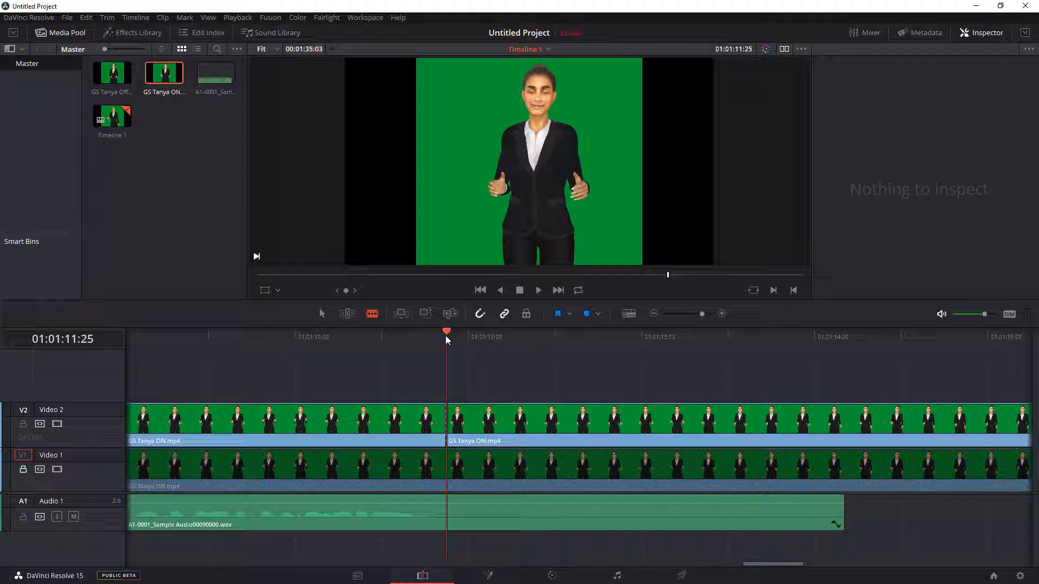
drag(445, 337, 431, 352)
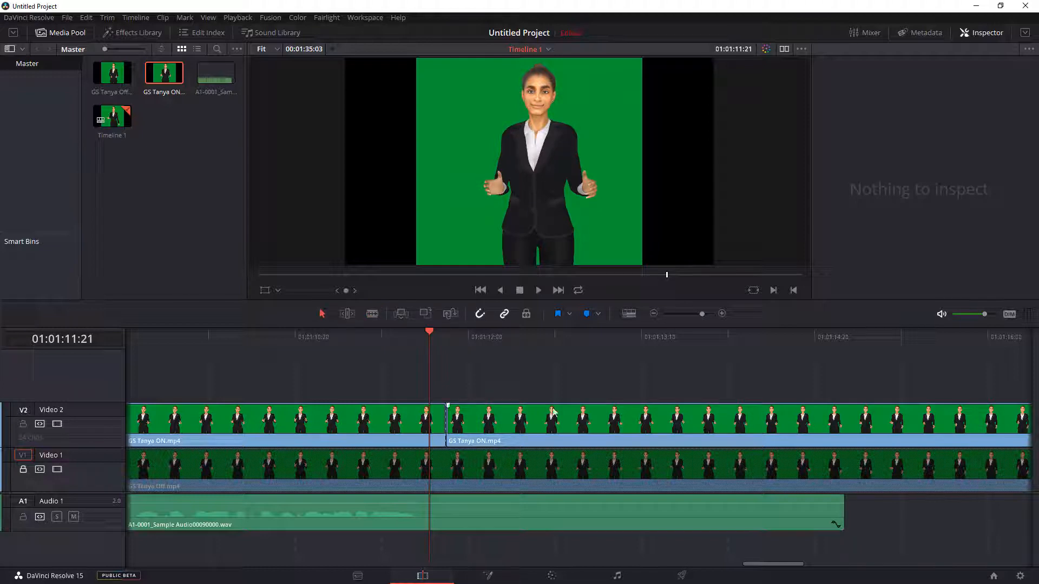
right_click(542, 423)
click(602, 196)
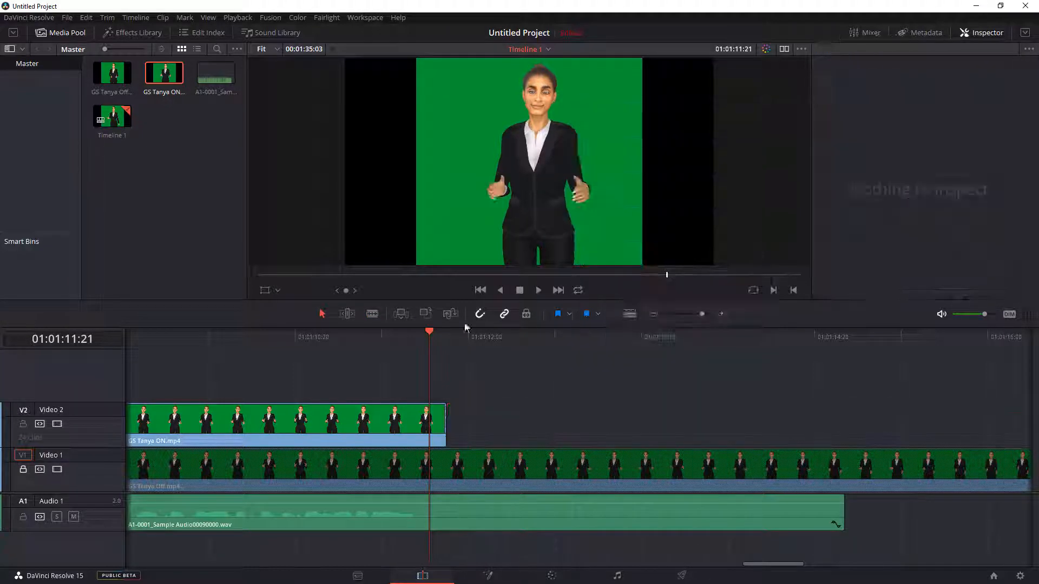
Unlock Video 1 and split both the GS Tanya Off clip and the audio clip at 01:01:12:23.
drag(427, 332, 469, 332)
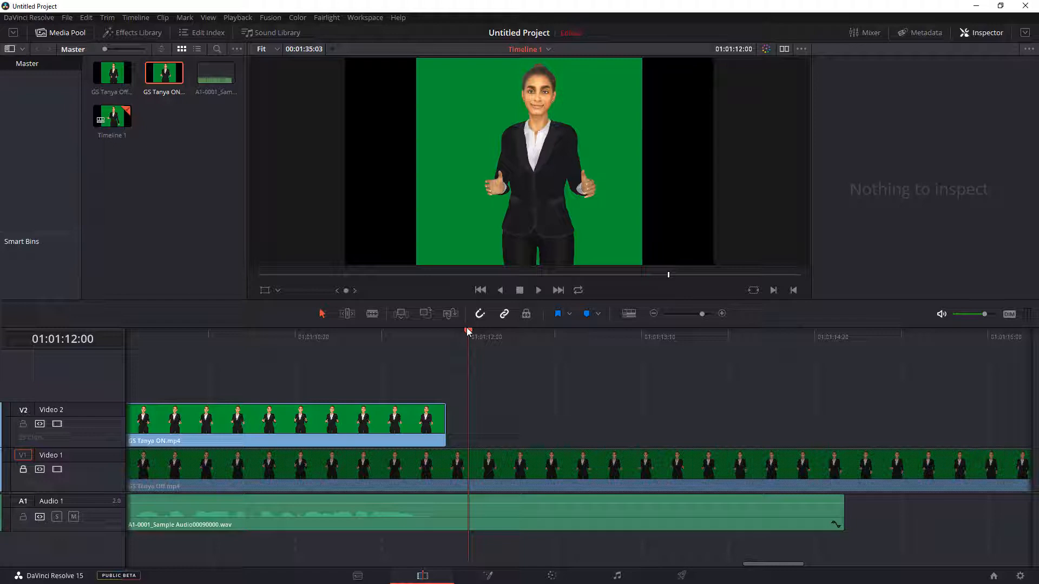
key(Left)
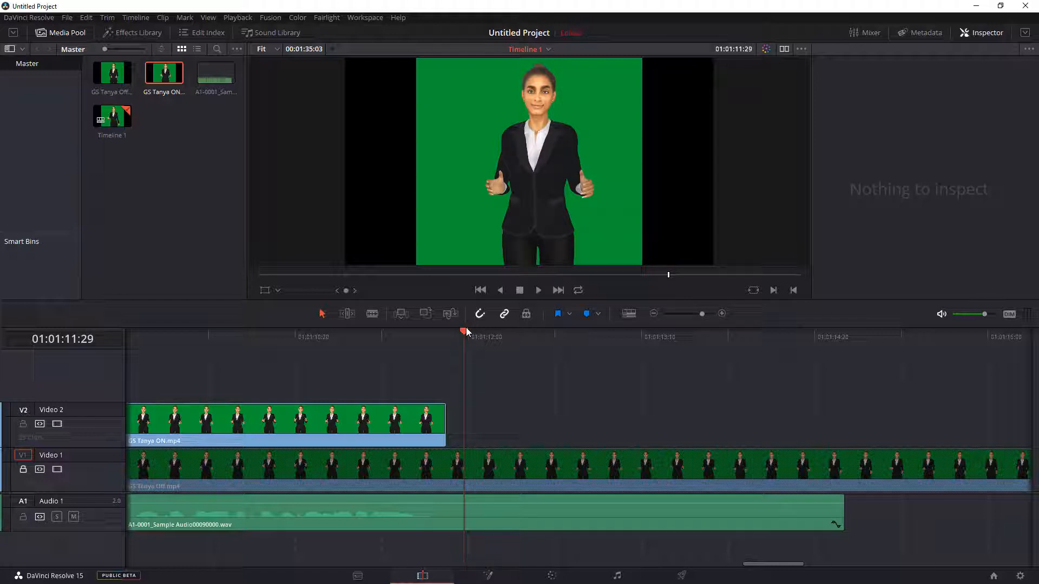
key(Right)
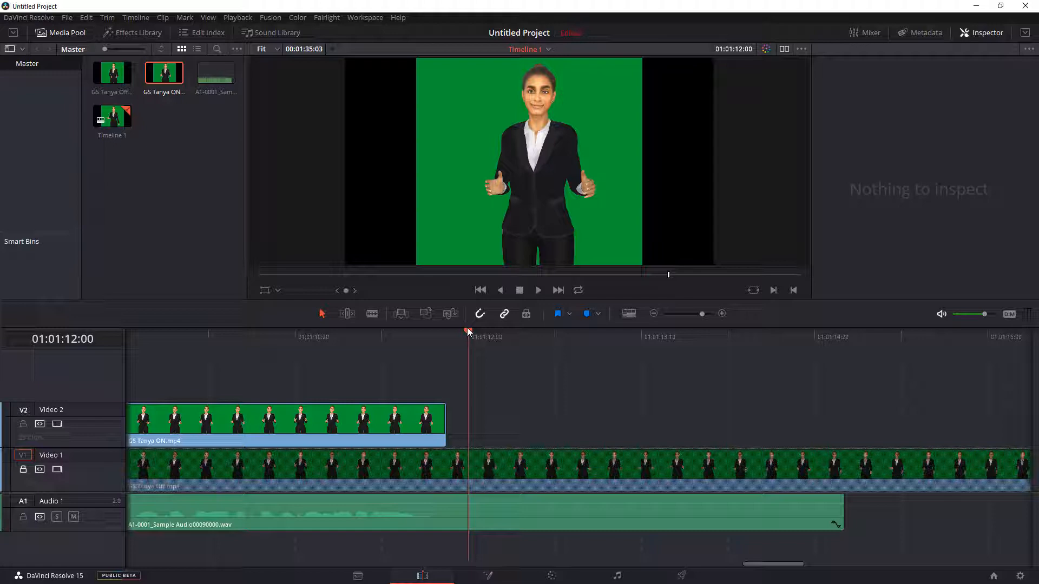
drag(468, 330, 576, 360)
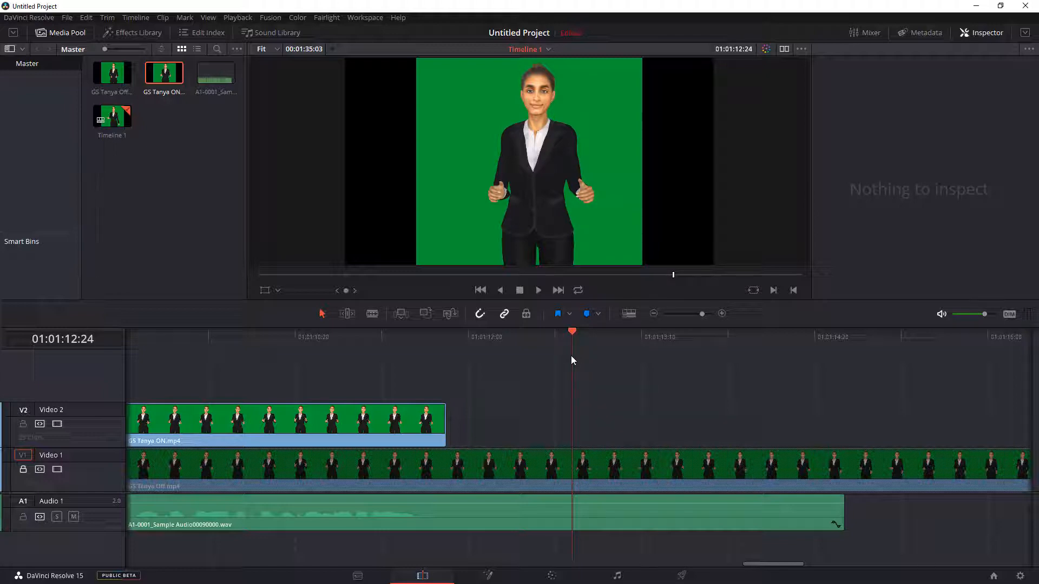
key(Left)
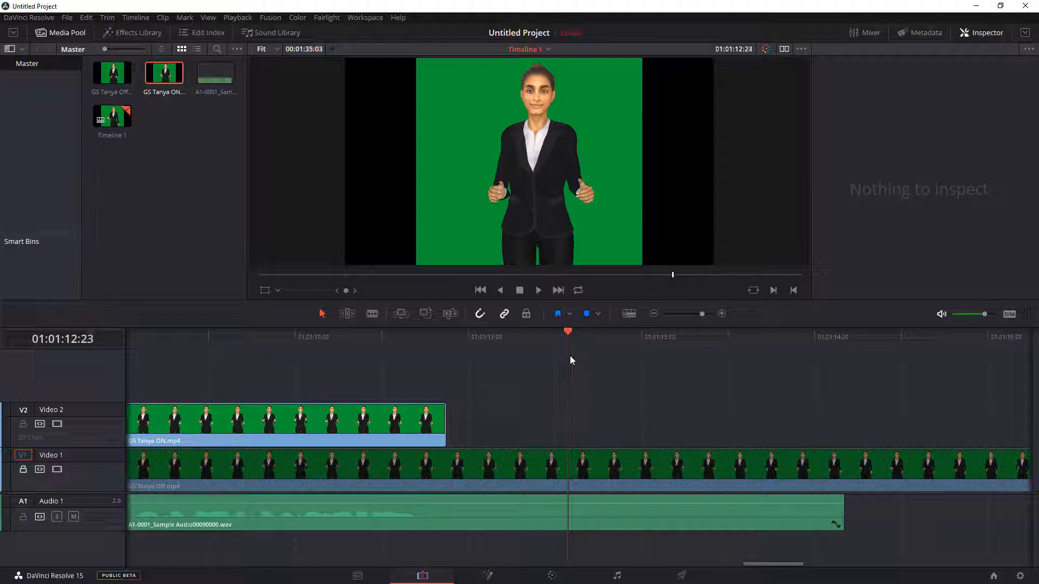
click(373, 315)
click(568, 457)
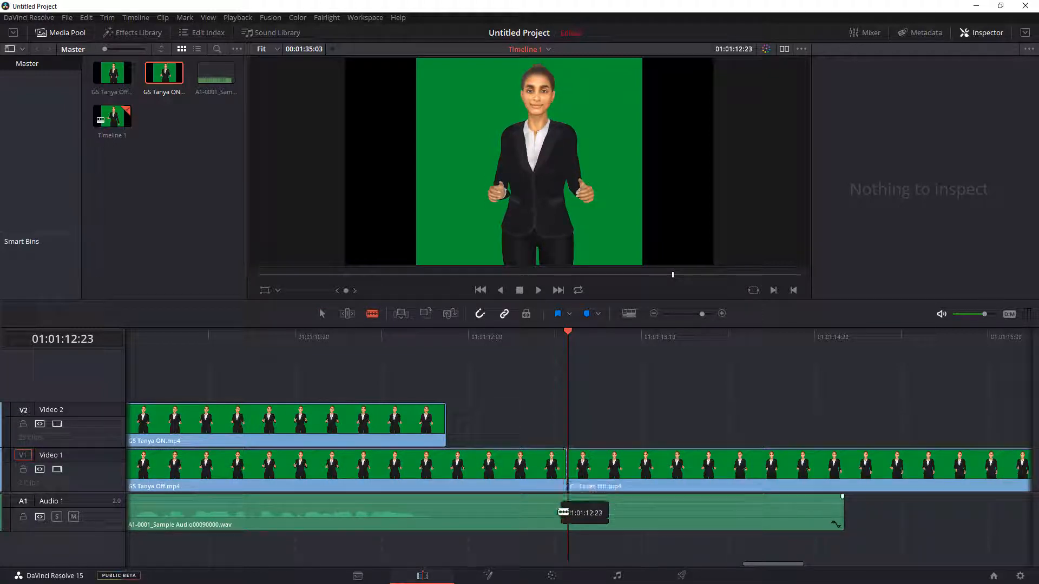
click(567, 500)
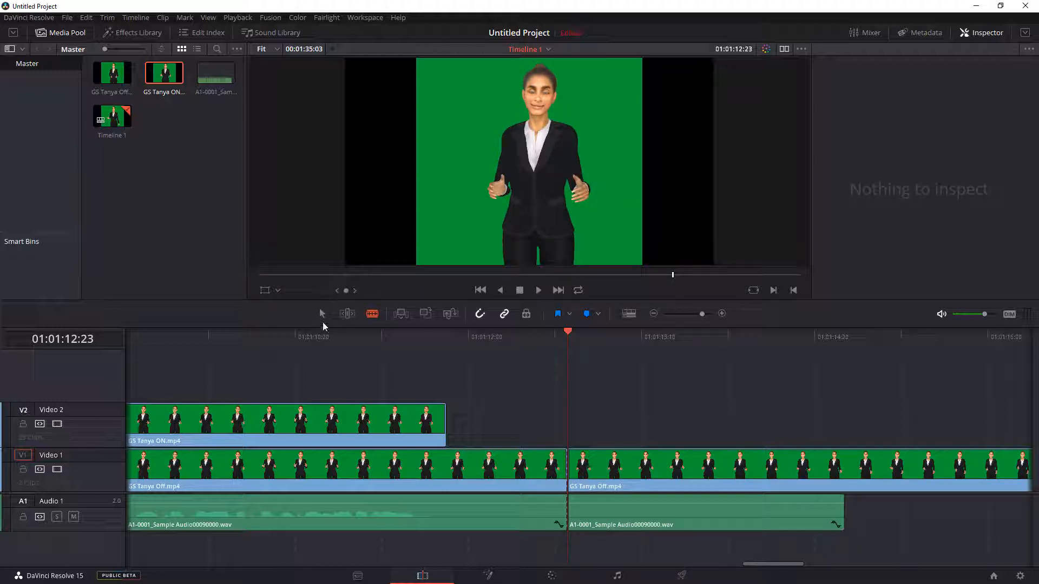
Select the GS Tanya Off and audio sections after 01:01:12:23 and cut them out of the timeline.
click(322, 313)
click(652, 474)
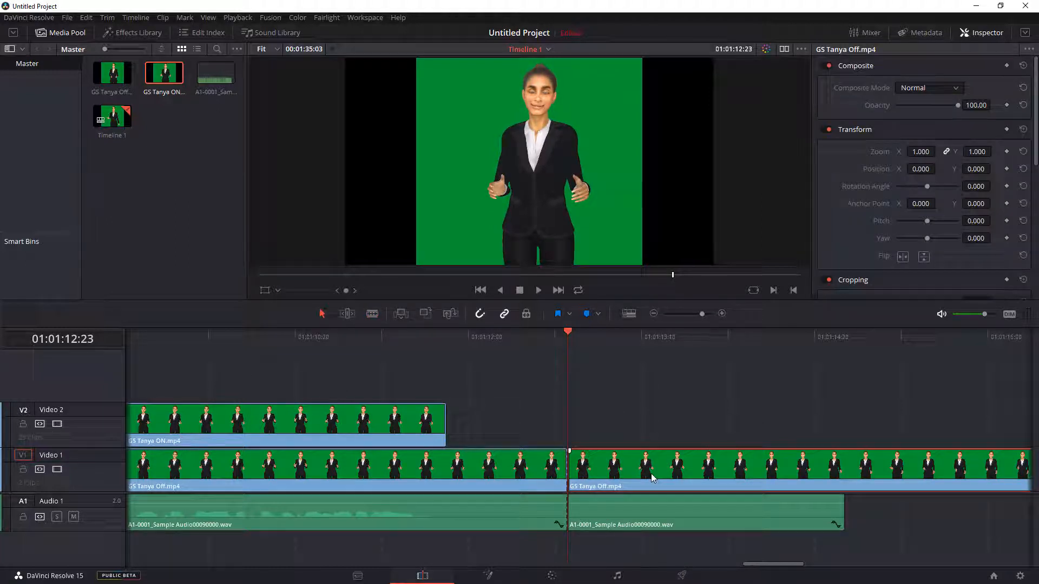
drag(626, 406, 691, 547)
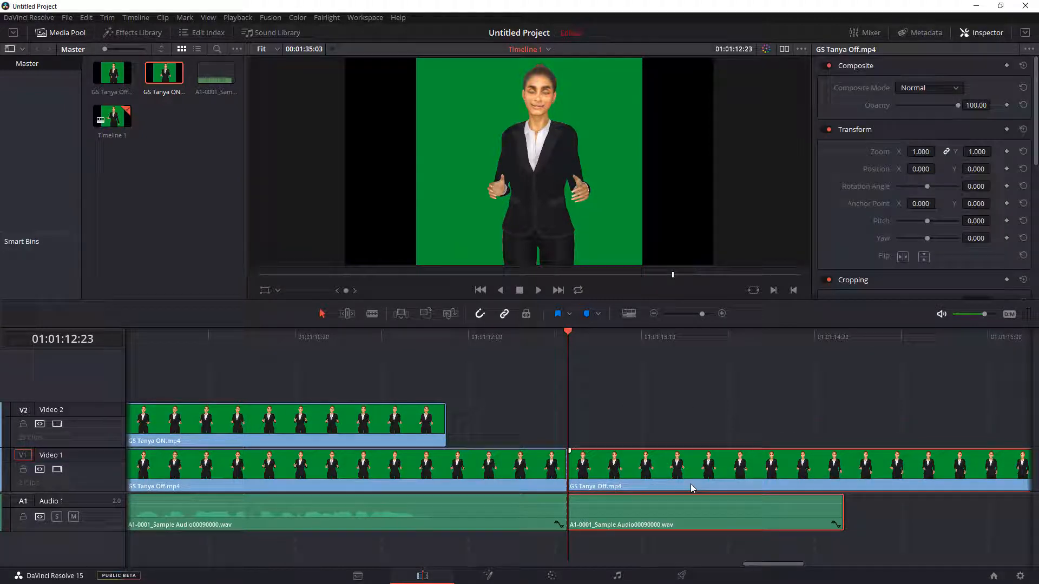
right_click(658, 476)
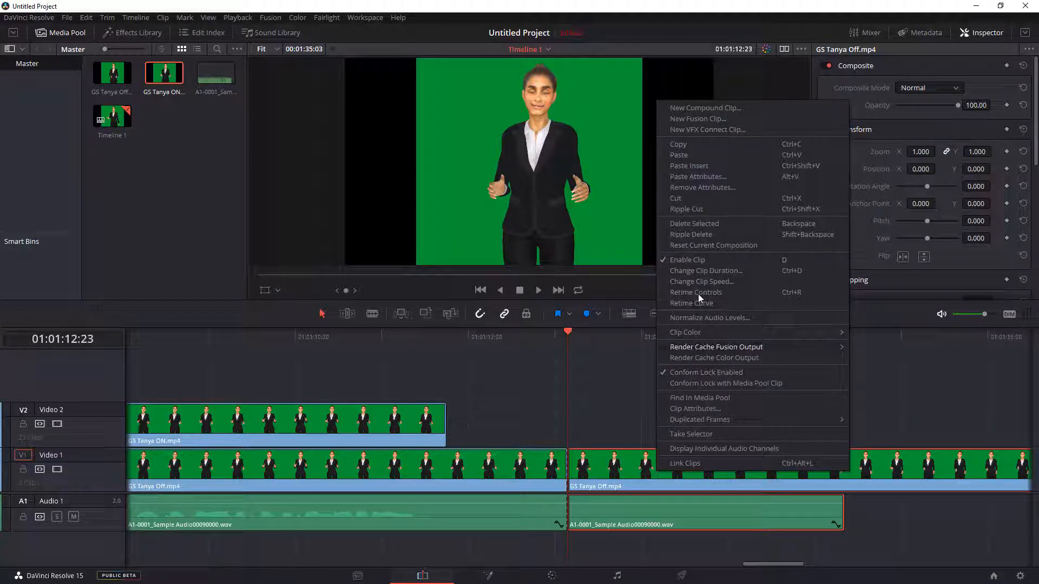
click(701, 203)
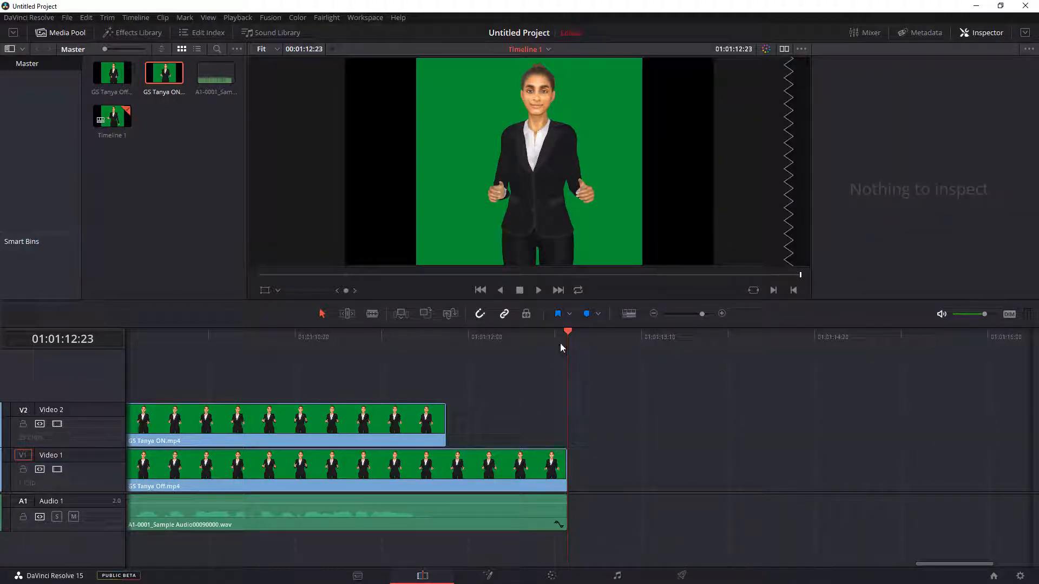
Enlarge the viewer and play the whole timeline from the start to check the avatar's sync with the audio.
click(654, 314)
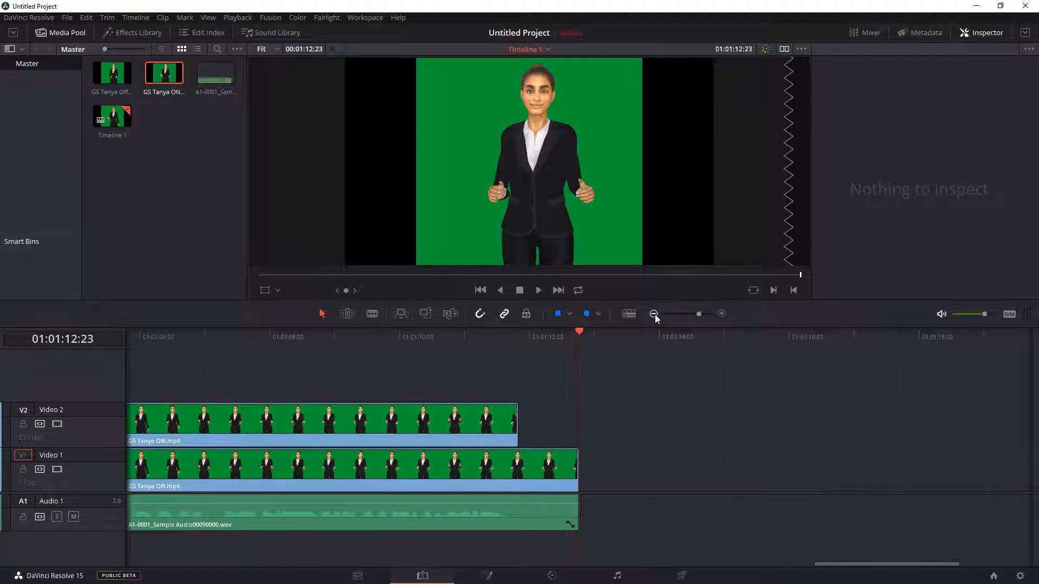
drag(717, 334, 127, 333)
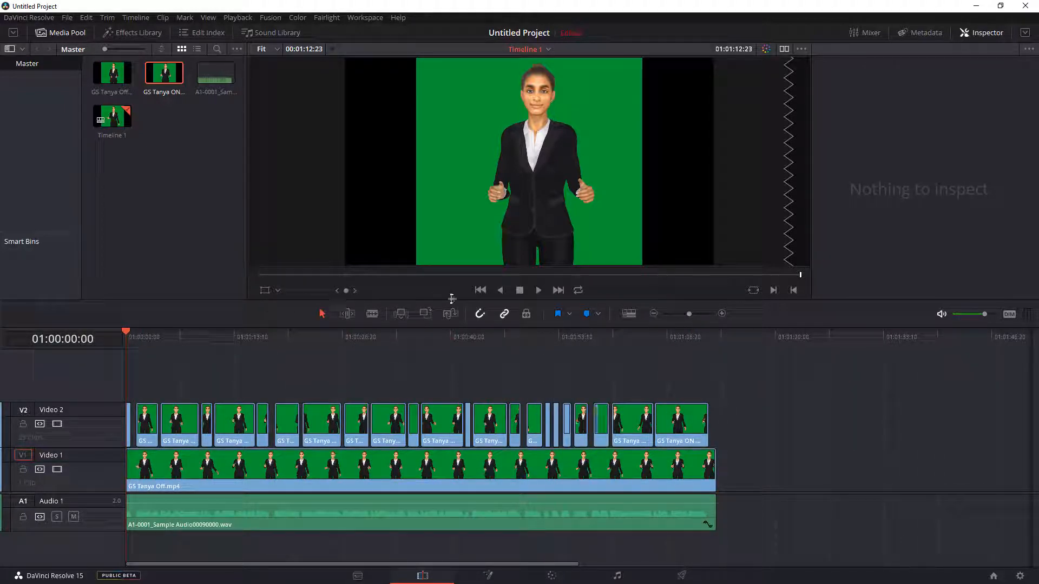
click(539, 291)
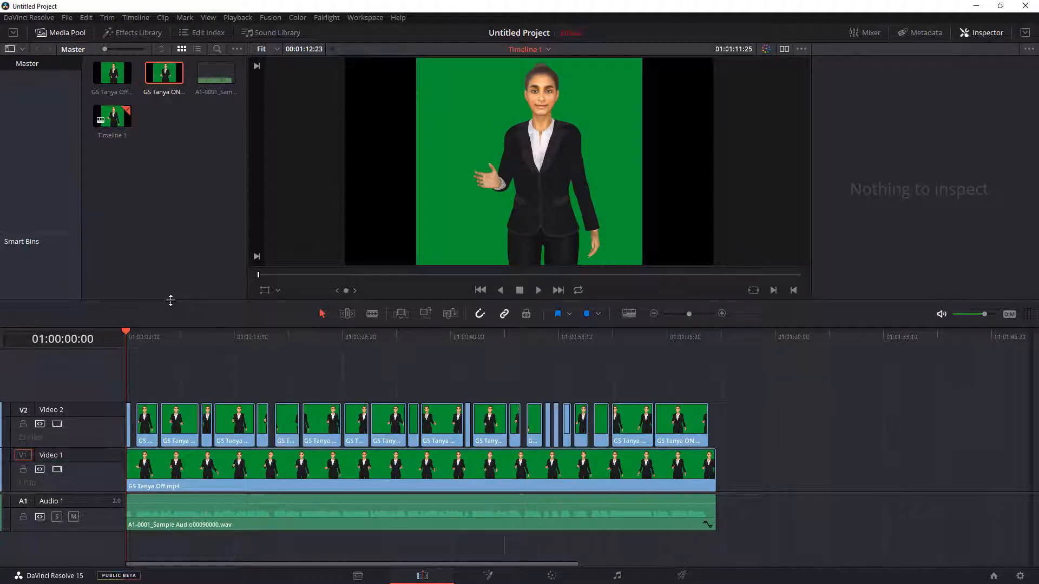
drag(164, 302, 168, 379)
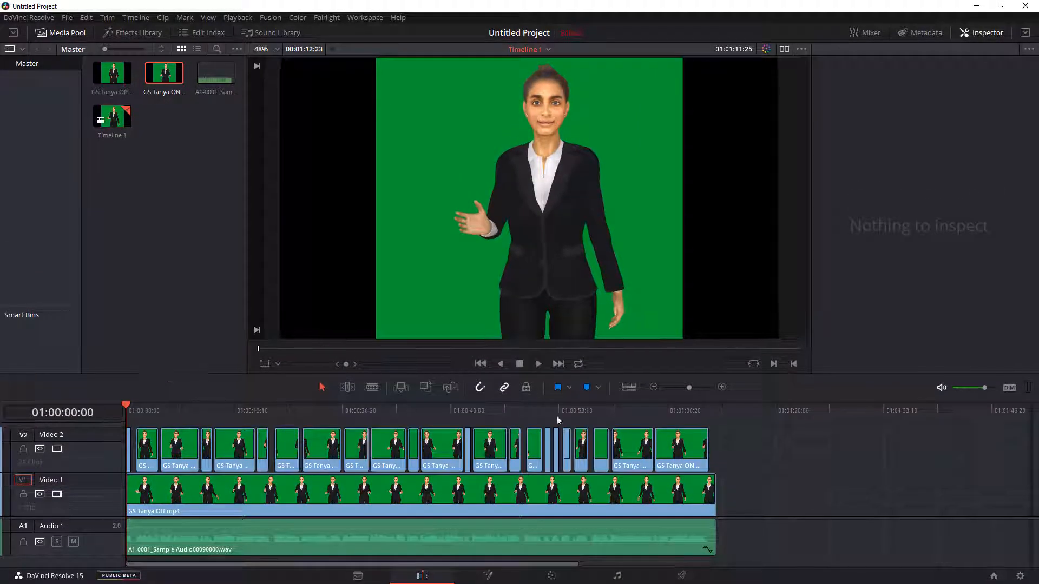
click(532, 363)
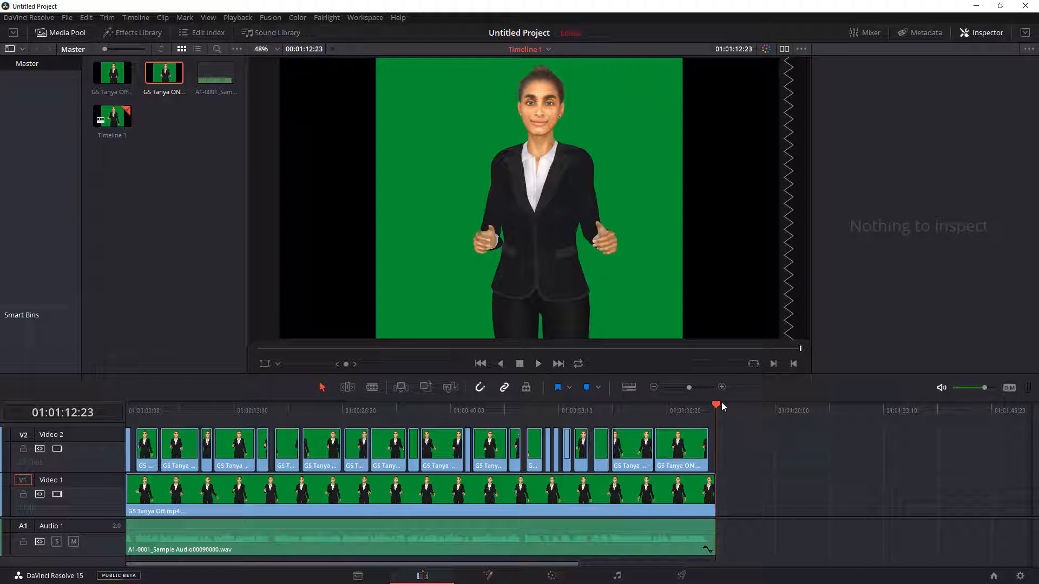
drag(718, 407, 127, 407)
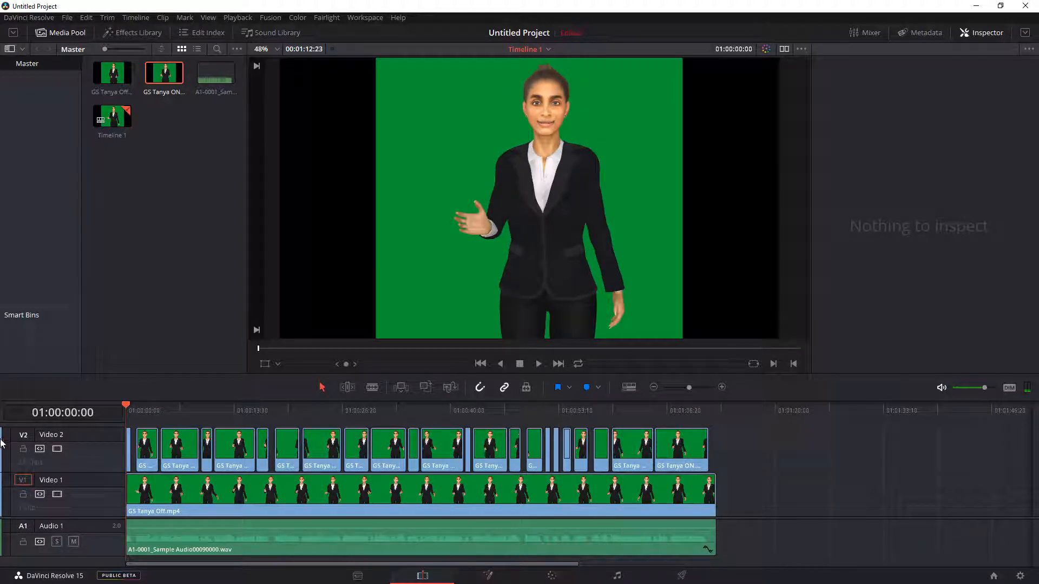
click(538, 367)
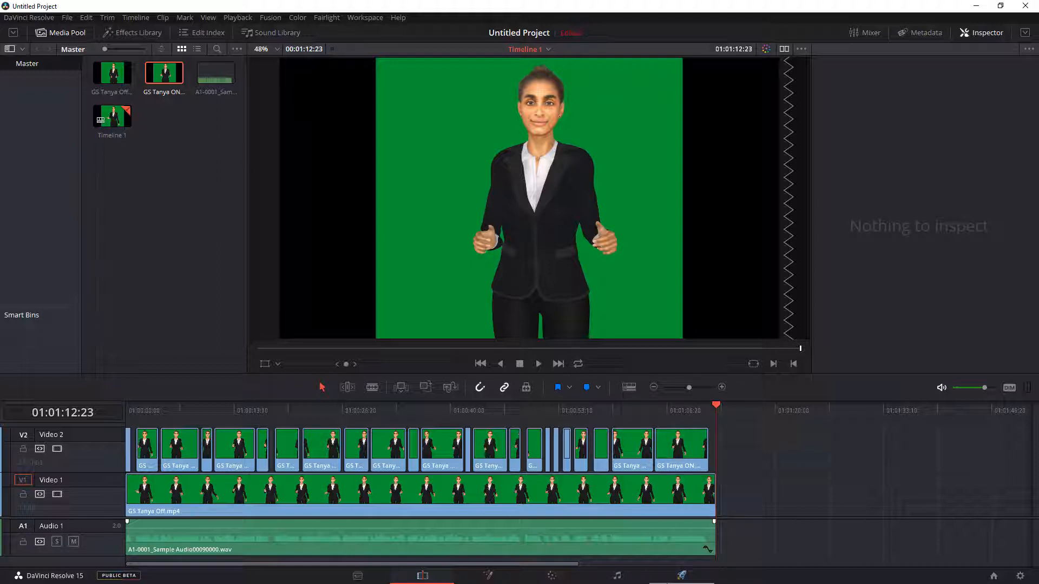
Open the Deliver page and set the render format to MP4.
click(676, 582)
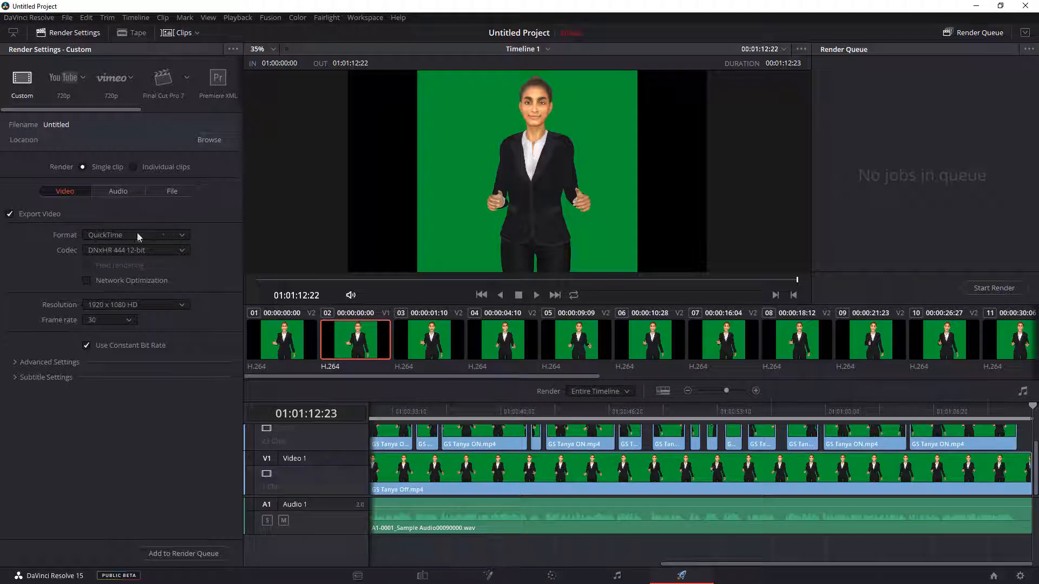
click(178, 237)
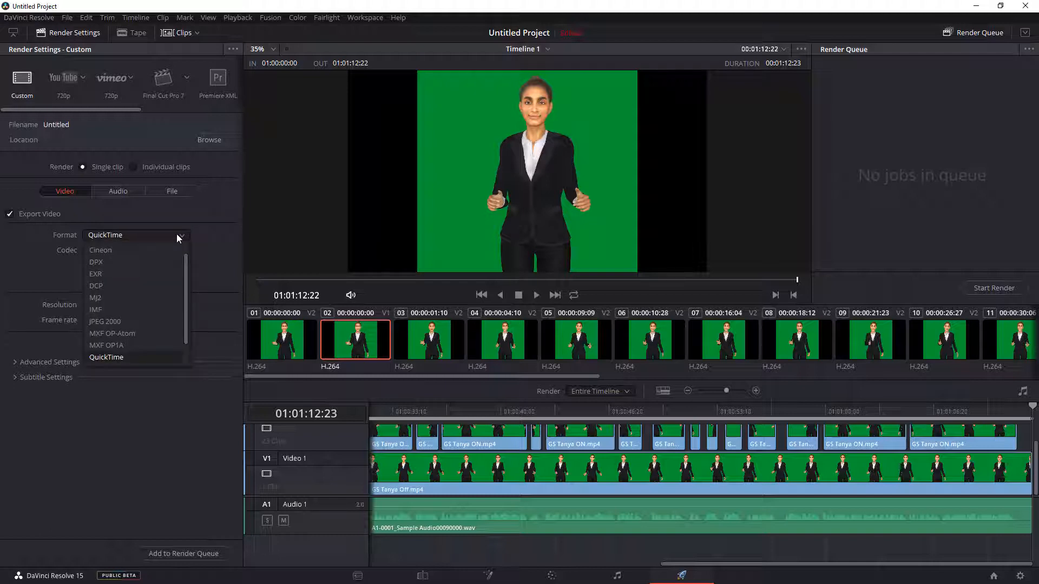
drag(185, 287, 190, 336)
click(117, 345)
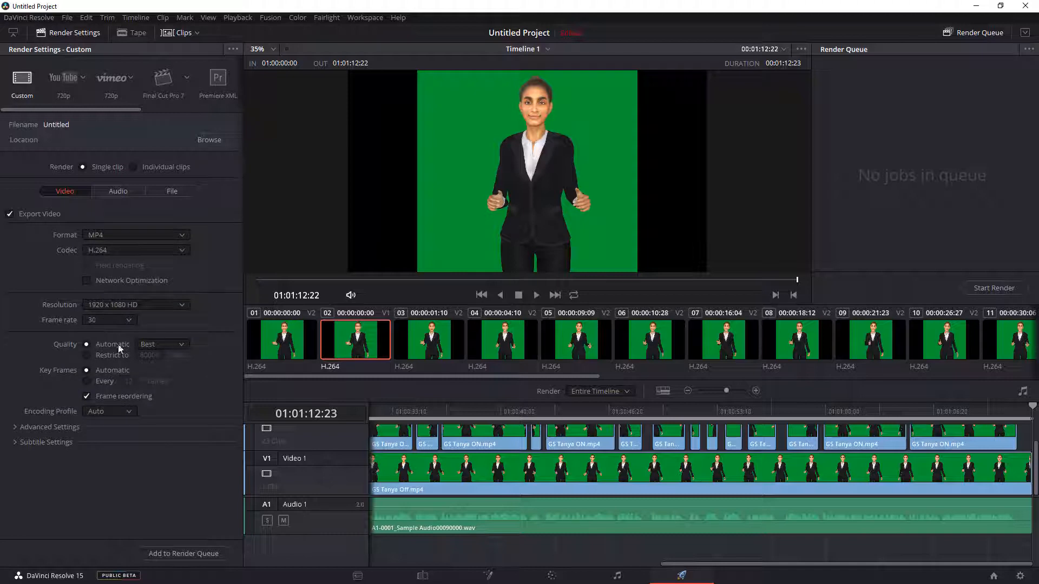
Set the render's custom file name to TGS.
click(167, 193)
click(145, 240)
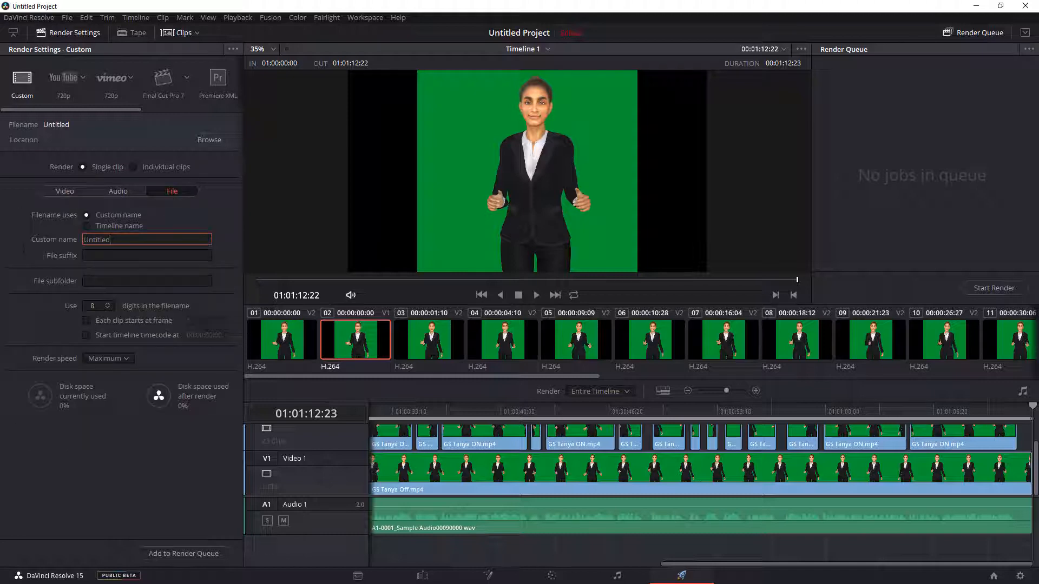
key(ctrl+a)
text(TGS)
key(Return)
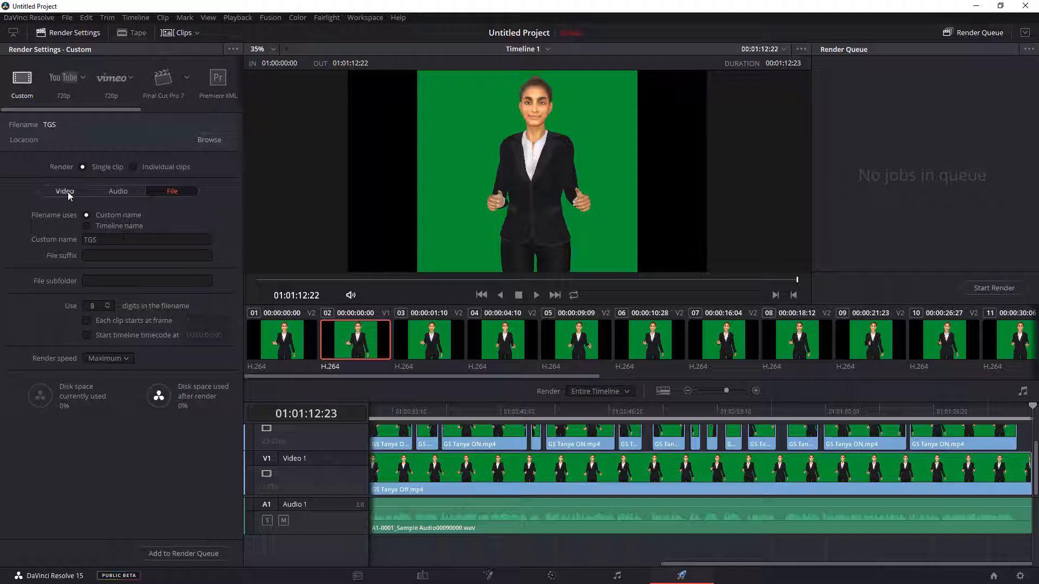
Queue the TGS render with D:\clone\Videos as its destination and start rendering.
click(67, 191)
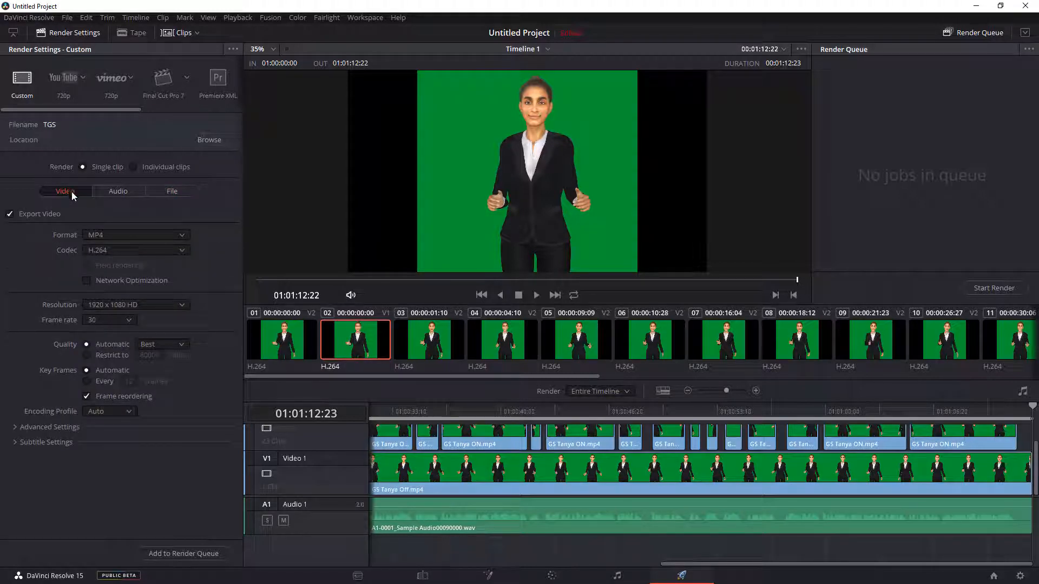
click(198, 555)
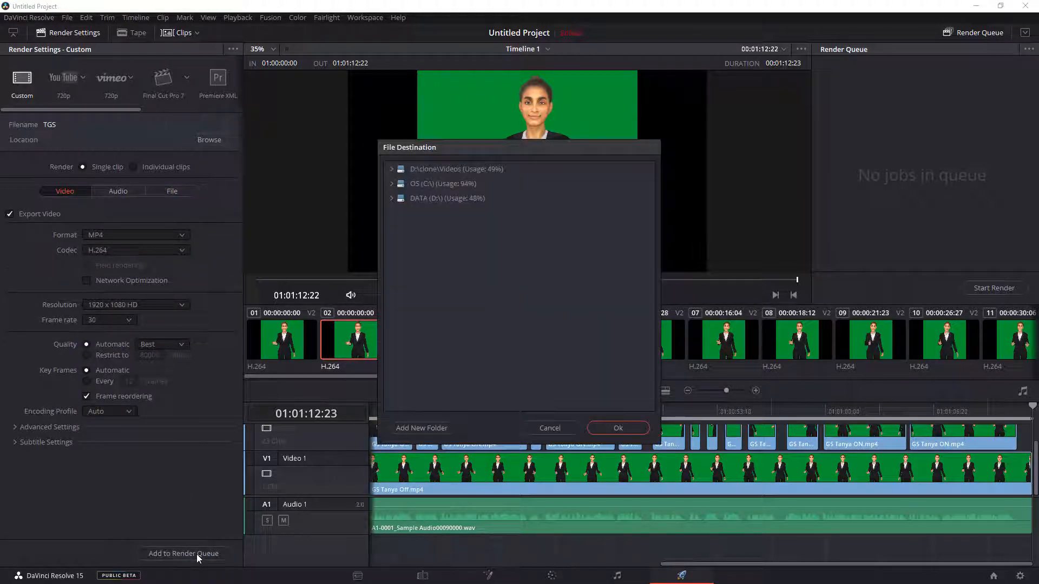
click(435, 172)
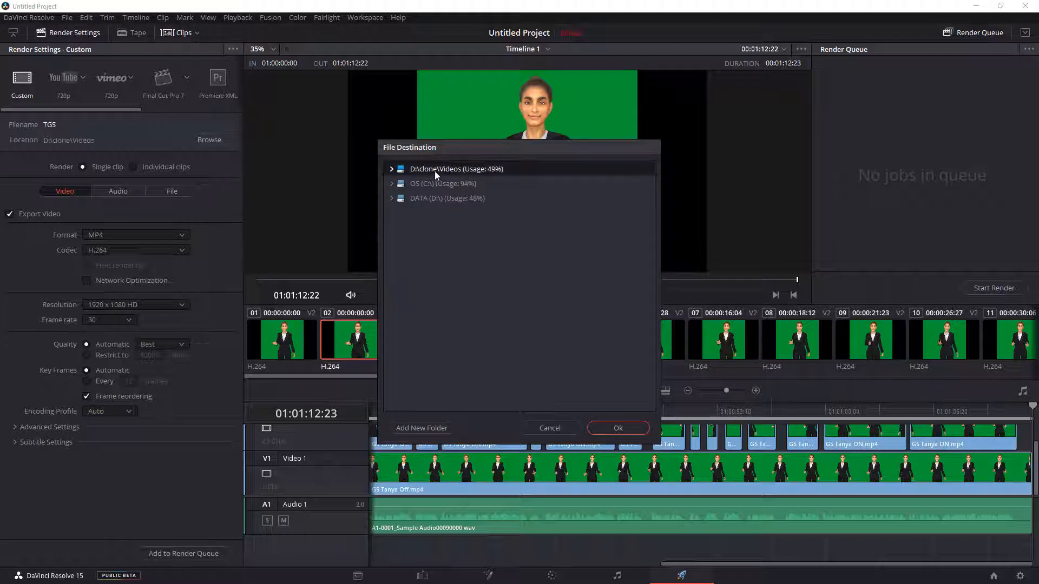
click(617, 428)
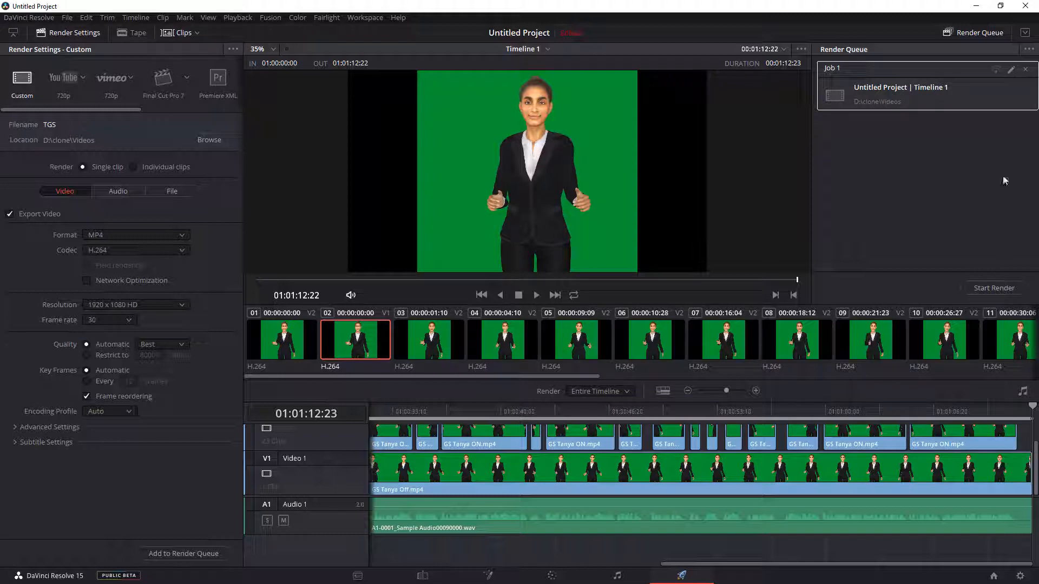
click(1004, 289)
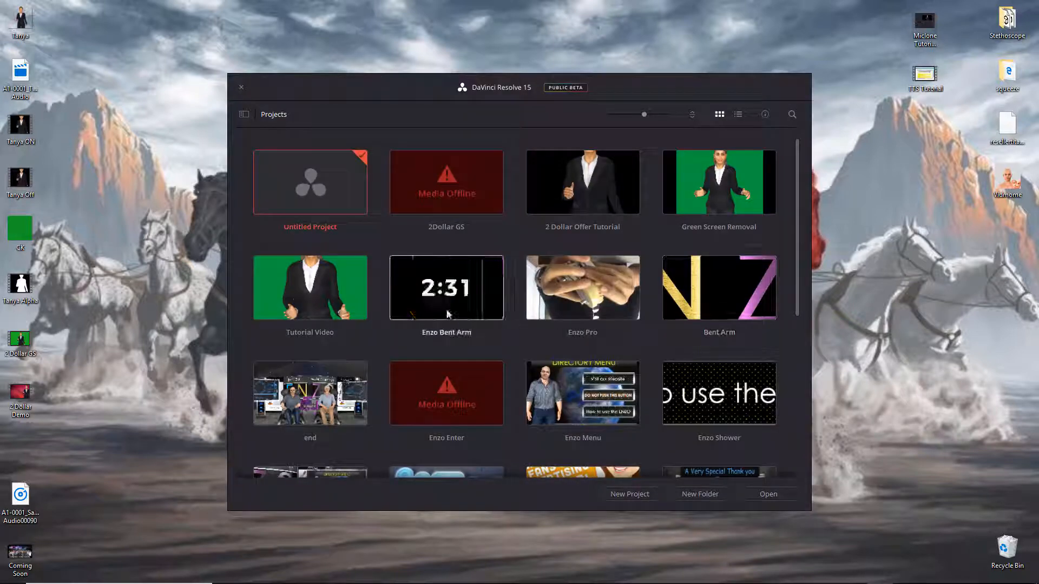
Open the empty Untitled Project and import the 2 Dollar GS clip from the Desktop into the media pool.
double_click(314, 209)
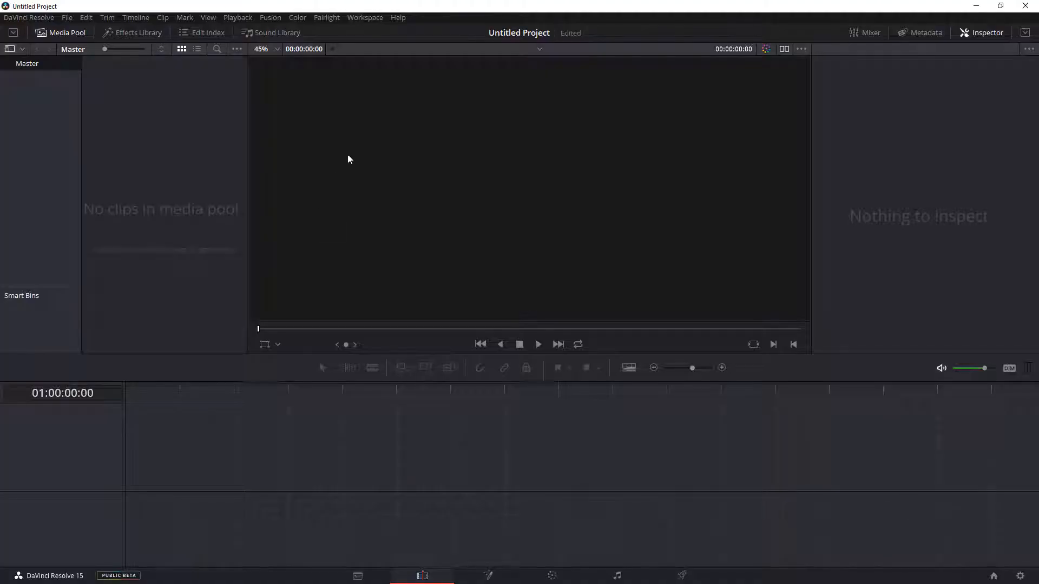
right_click(132, 120)
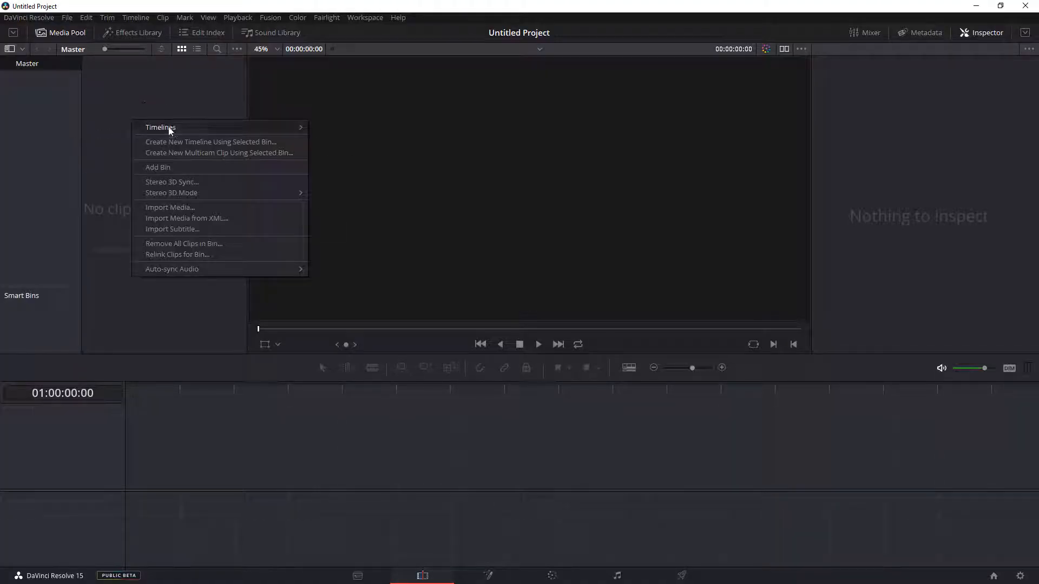
click(186, 206)
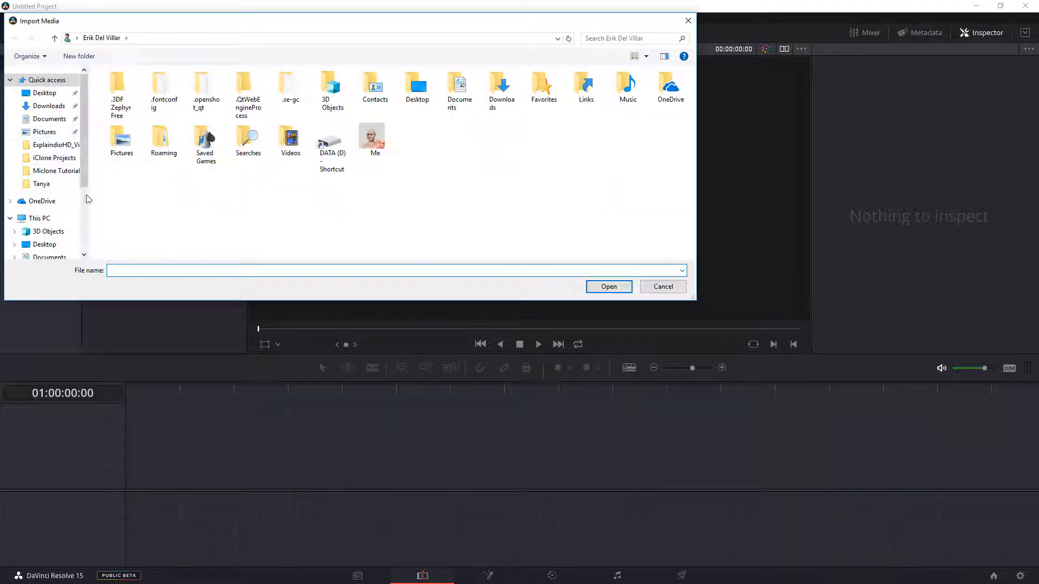
click(44, 92)
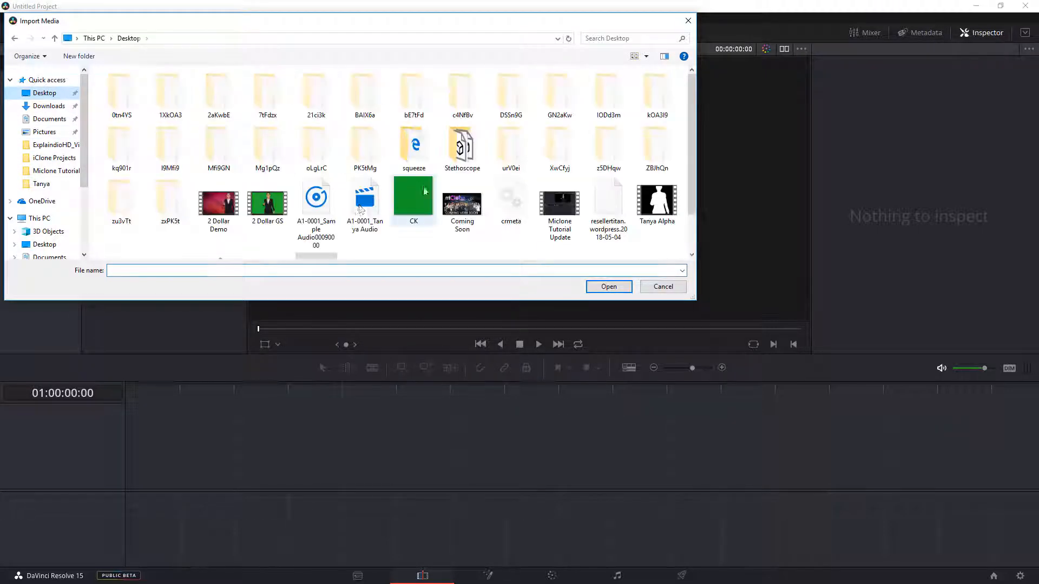
double_click(268, 204)
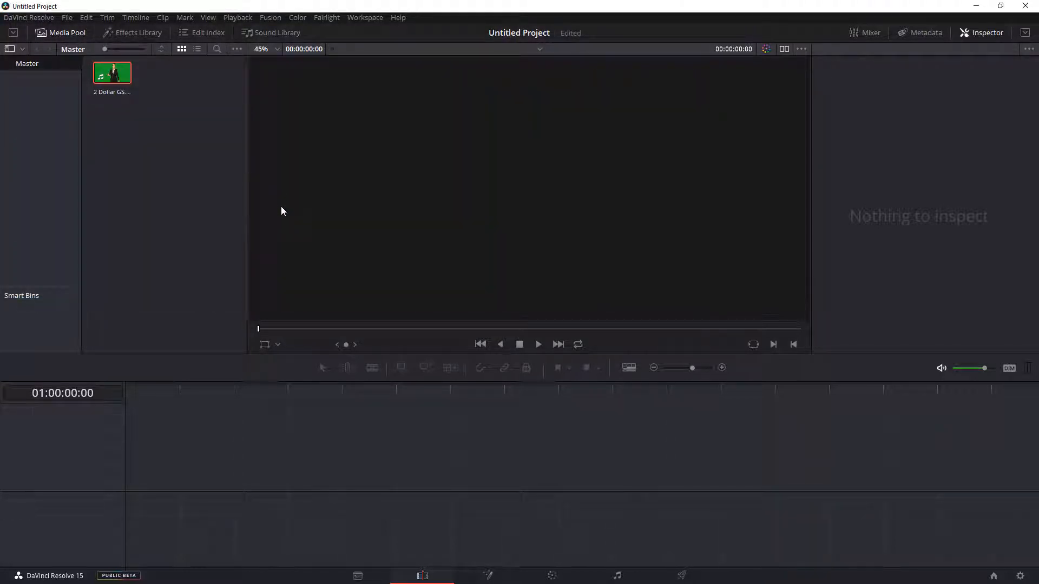
Place the 2 Dollar GS clip at the start of the timeline and preview its opening seconds.
drag(115, 81, 151, 447)
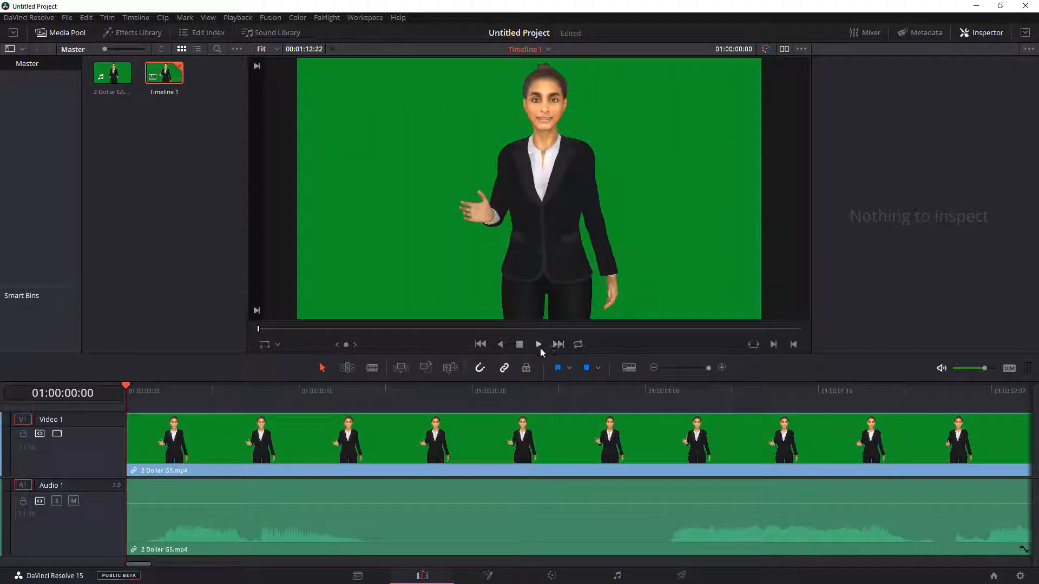
click(540, 346)
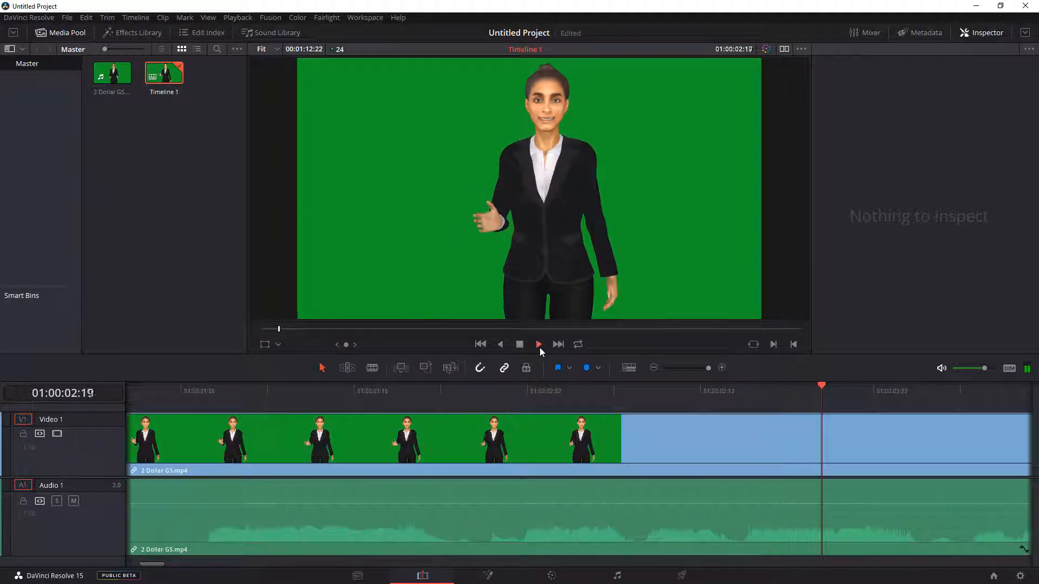
click(519, 347)
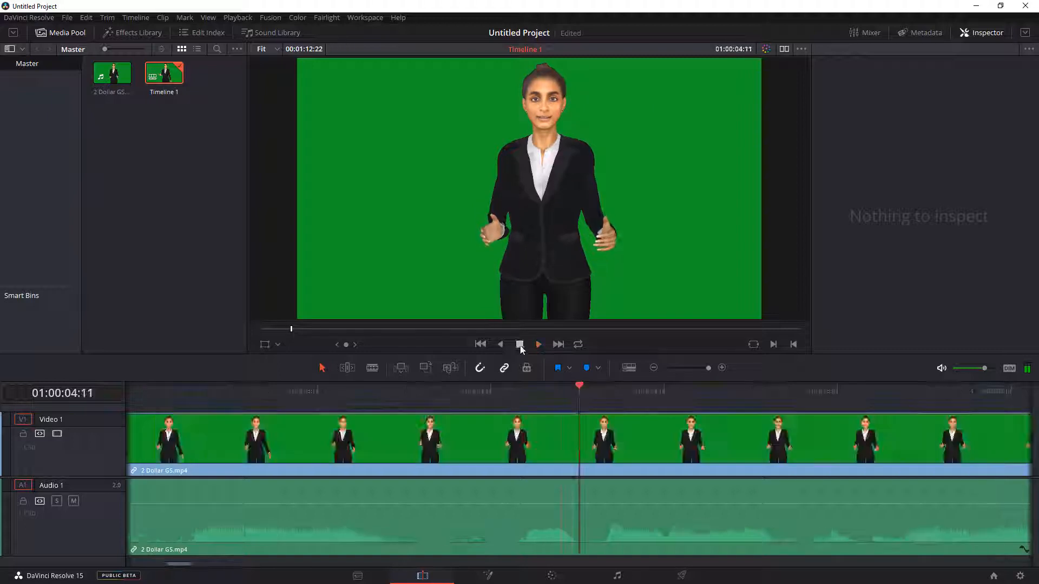
drag(484, 388, 7, 333)
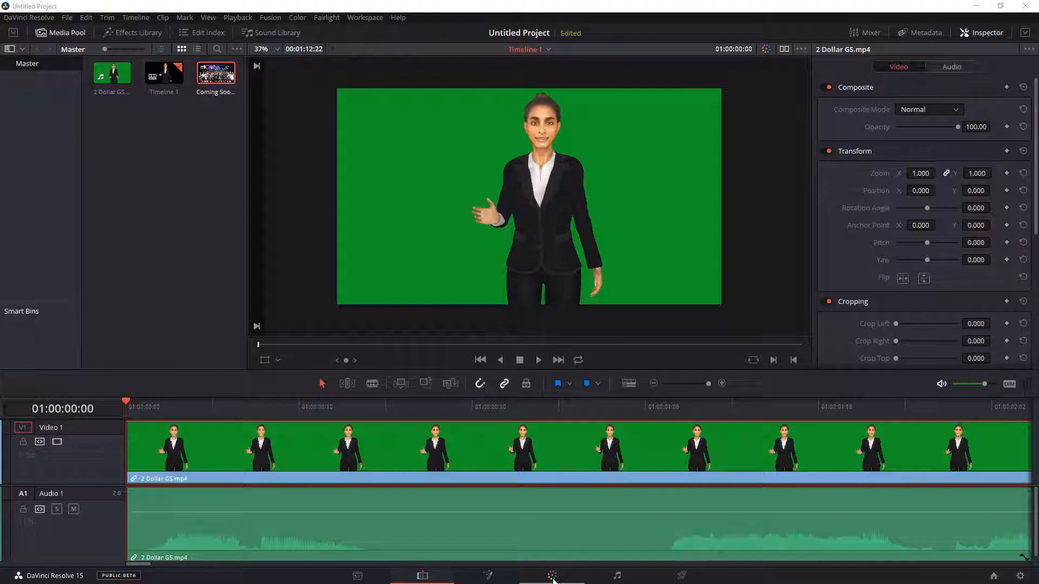
On the Color page, set the Qualifier to 3D mode and sample the green background beside the avatar.
click(552, 577)
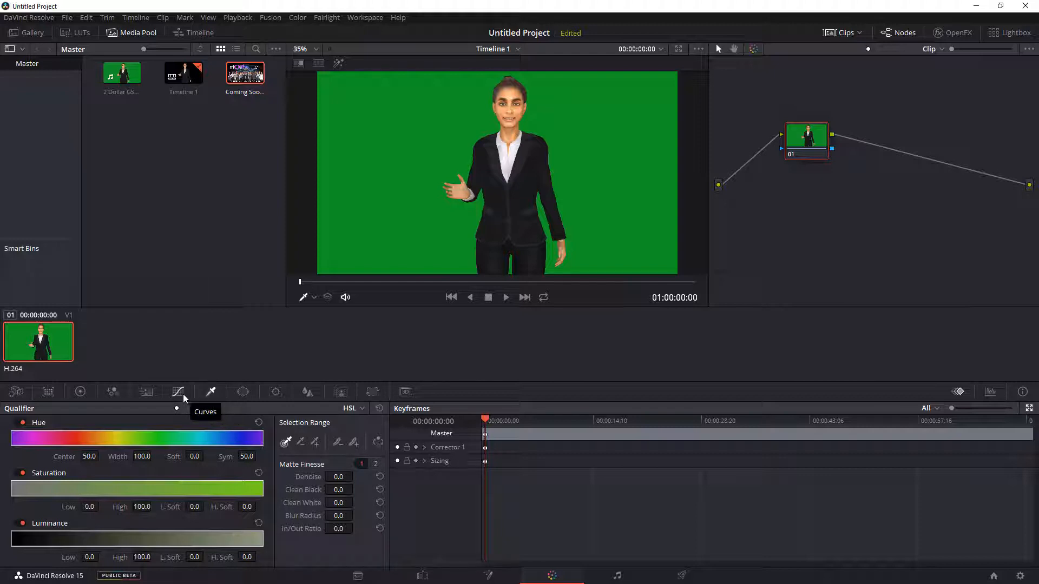
click(101, 393)
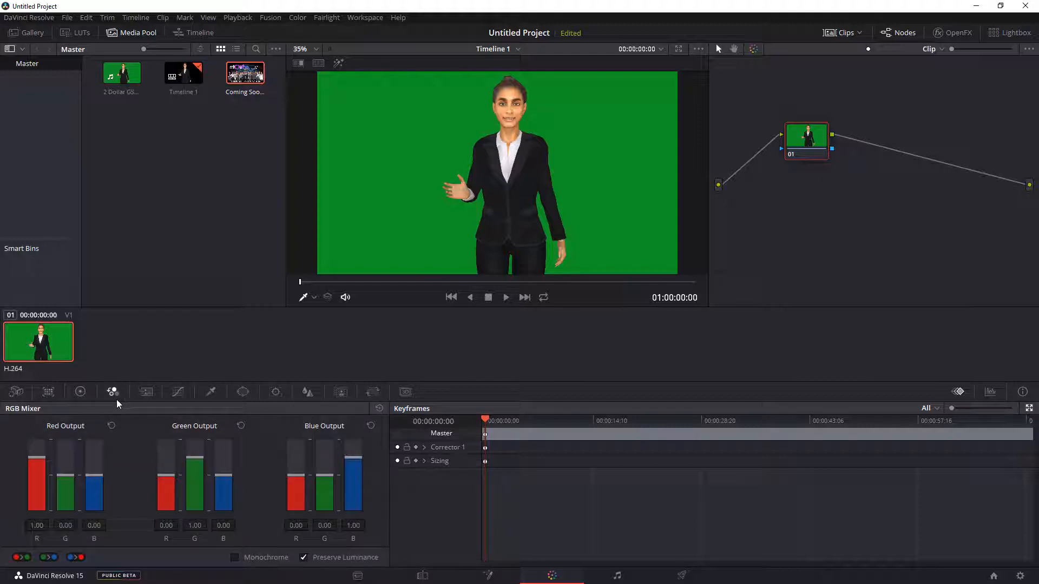
click(211, 393)
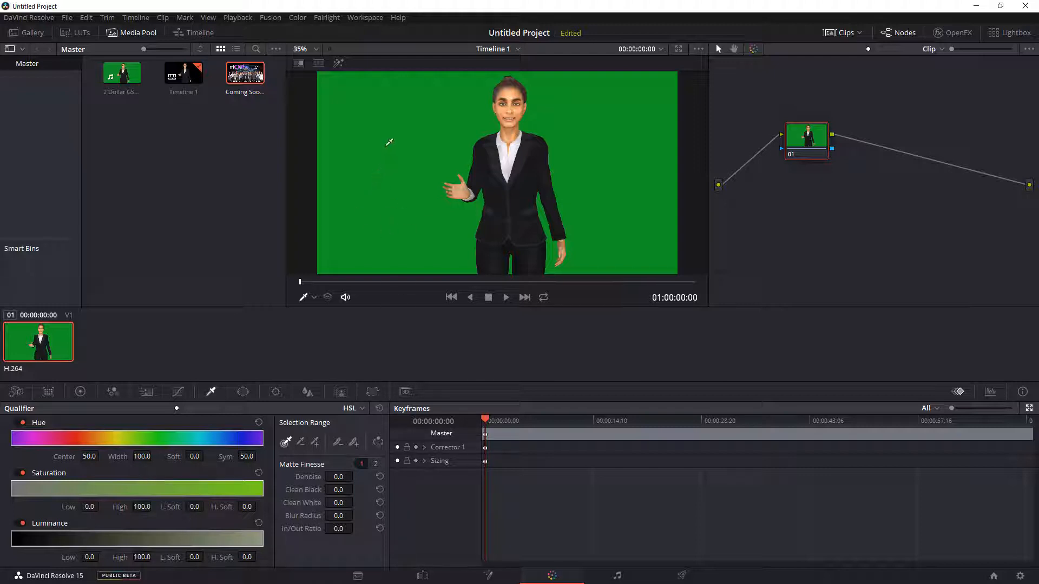
click(359, 410)
click(366, 460)
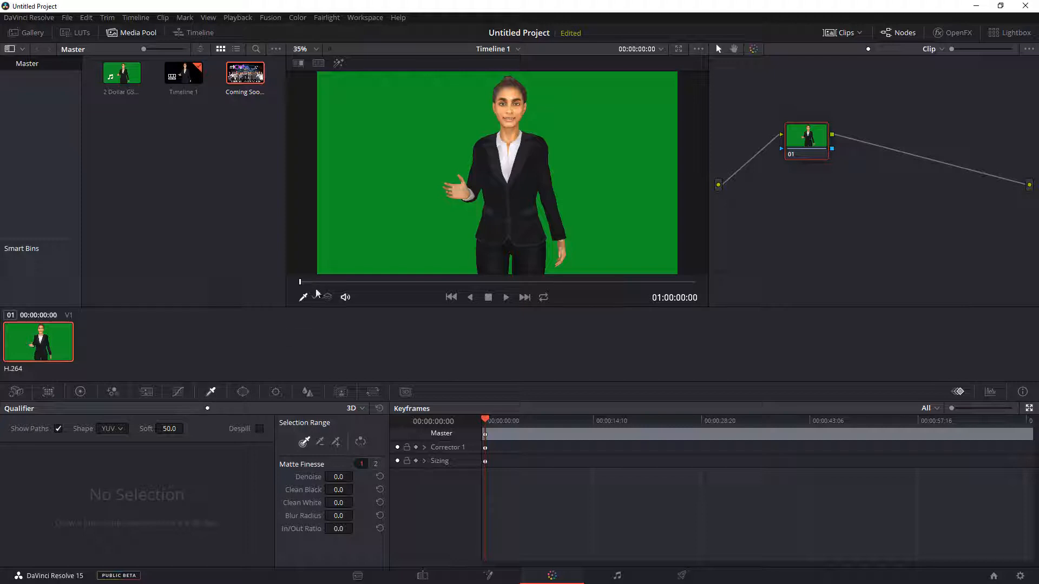
click(391, 180)
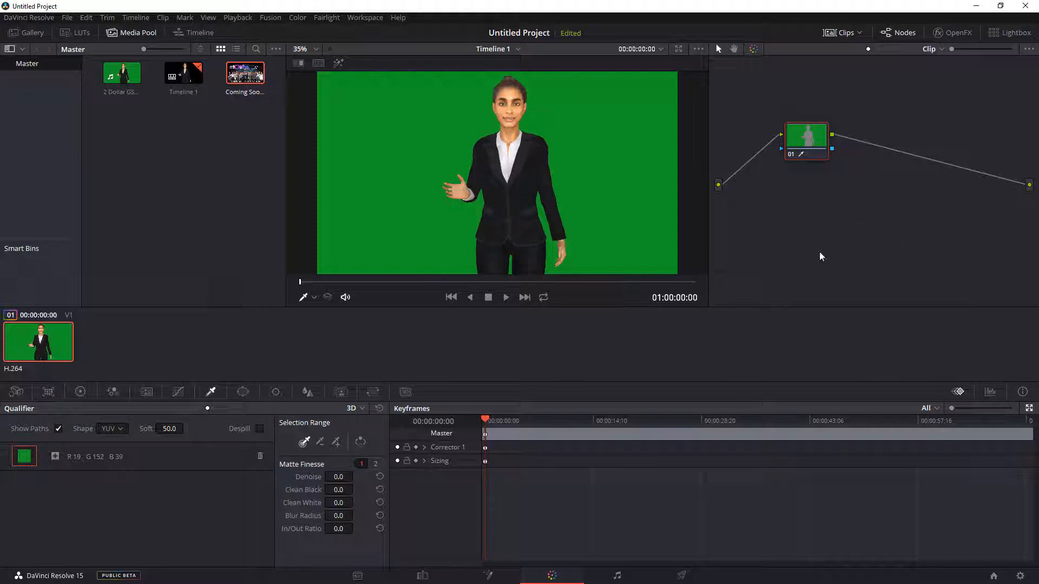
Add an alpha output, connect node 01's alpha to it and invert the green selection.
right_click(862, 218)
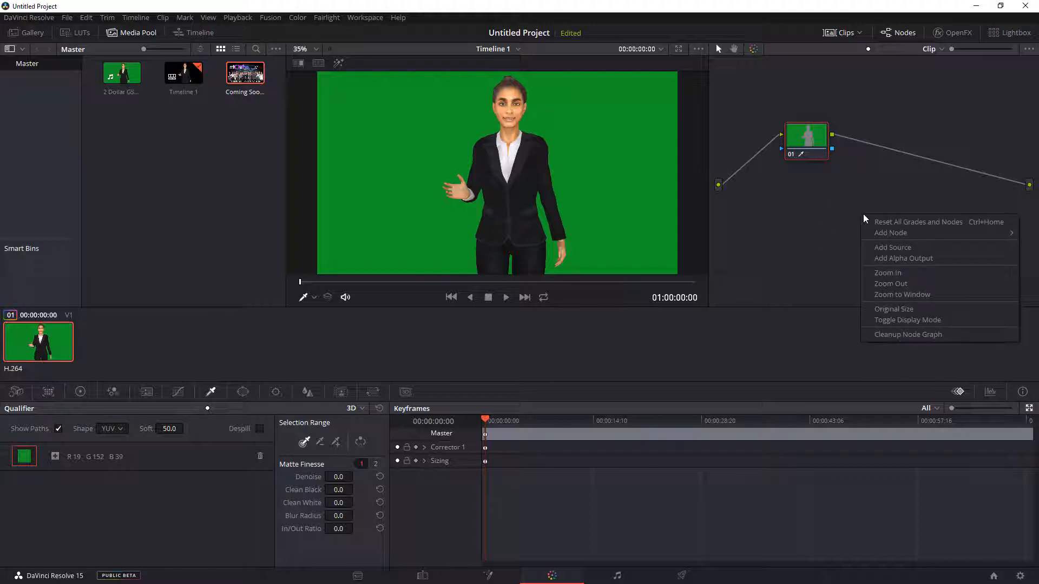
click(882, 255)
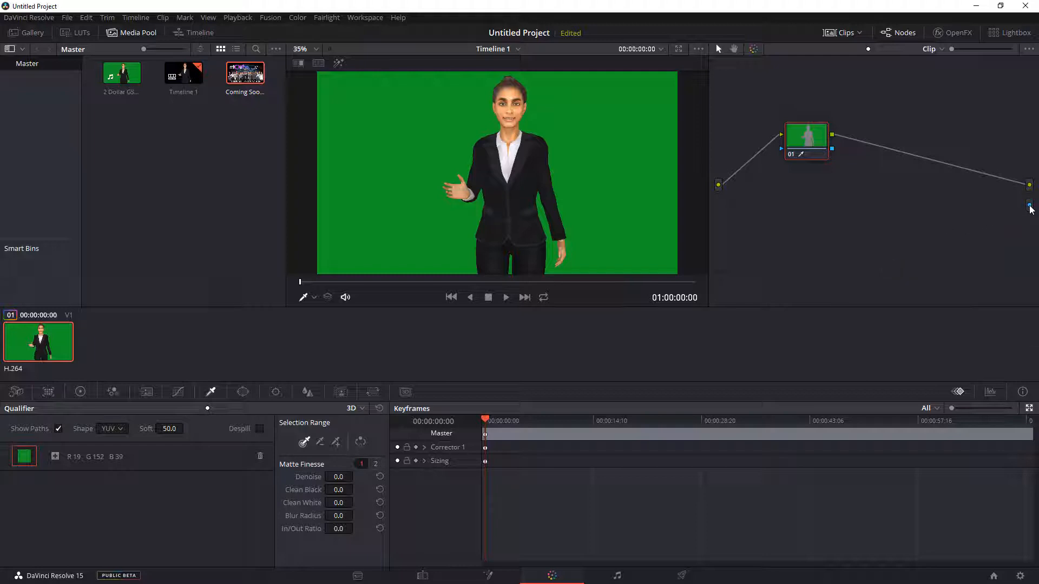
drag(958, 202, 832, 151)
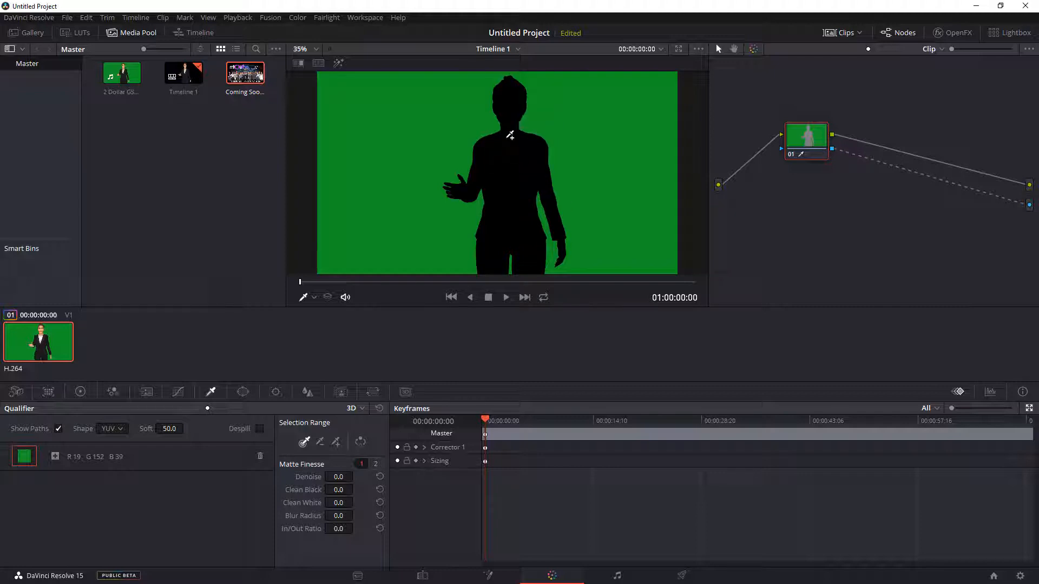
click(361, 442)
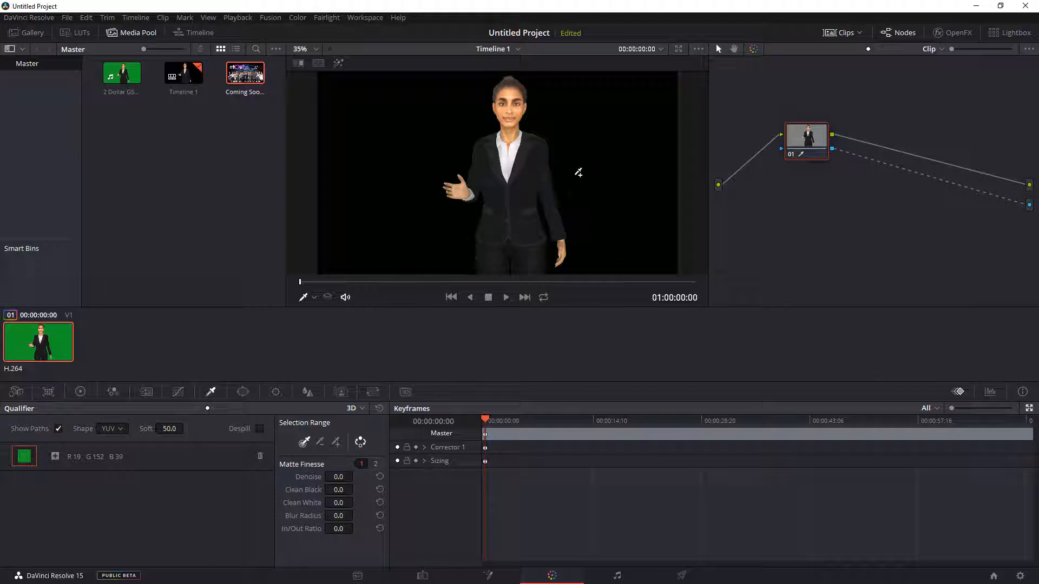
Turn on Despill for the 3D key and inspect the avatar's edges up close for leftover green.
scroll(580, 172, up, 4)
scroll(579, 172, up, 4)
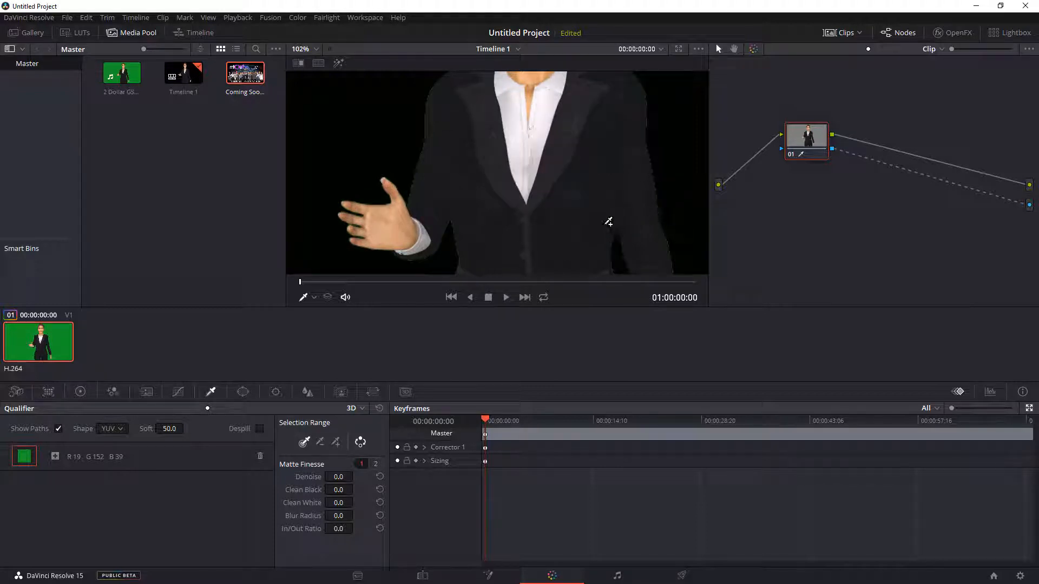
scroll(487, 161, down, 1)
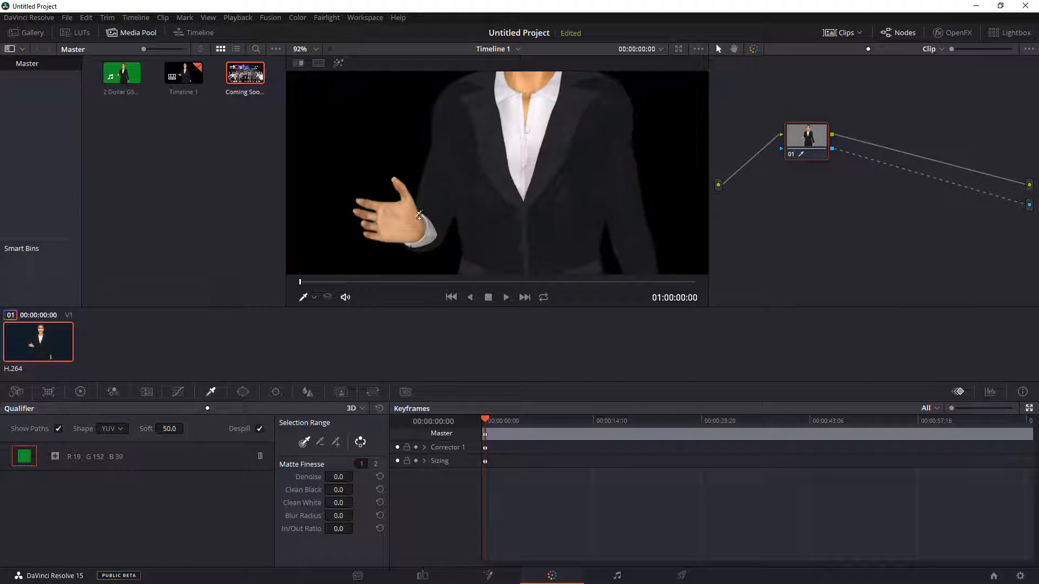
scroll(517, 186, down, 2)
scroll(517, 187, down, 4)
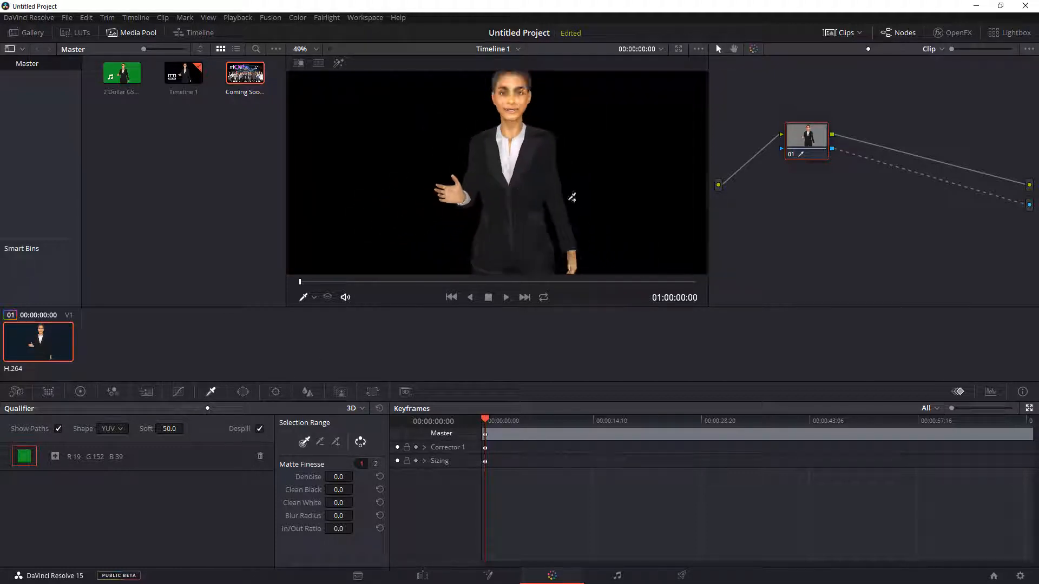
scroll(566, 228, up, 5)
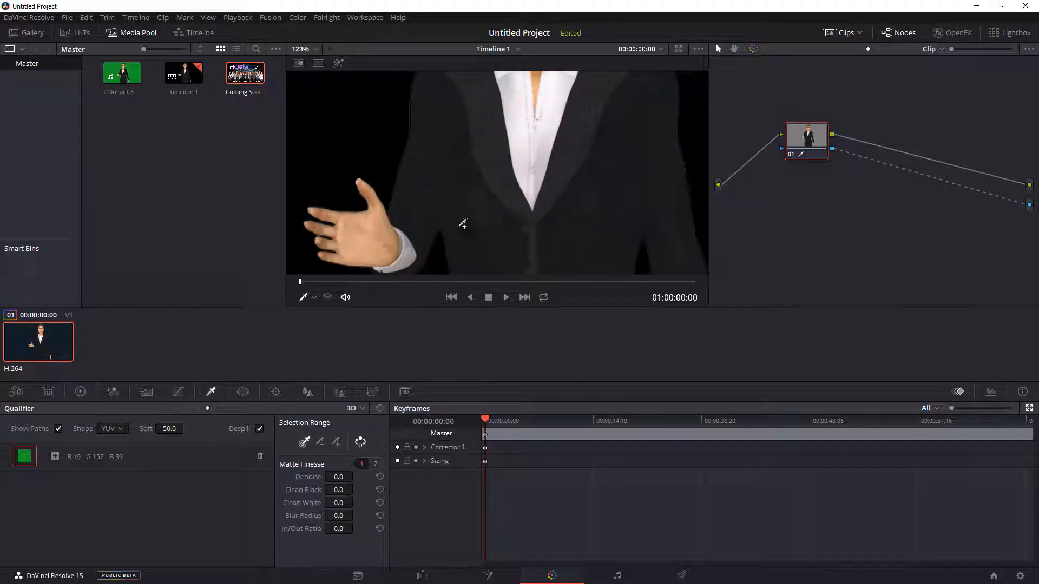
scroll(495, 191, down, 4)
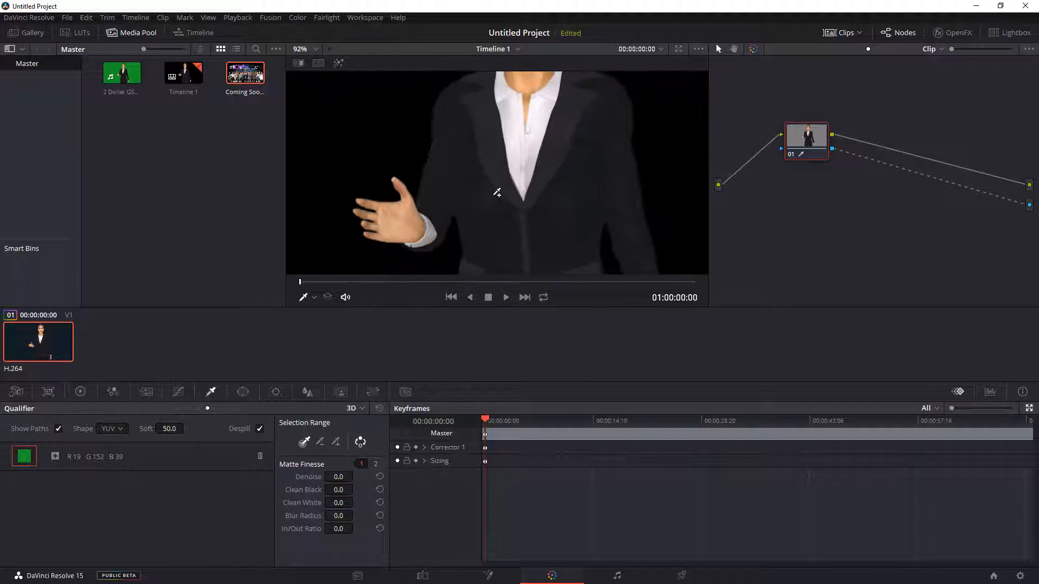
scroll(500, 192, down, 2)
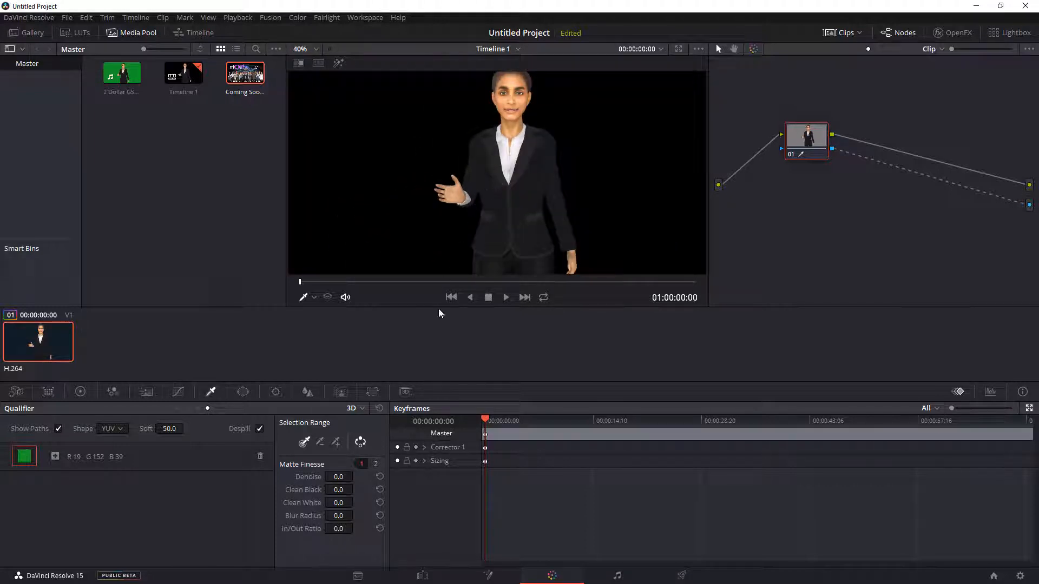
scroll(548, 195, up, 2)
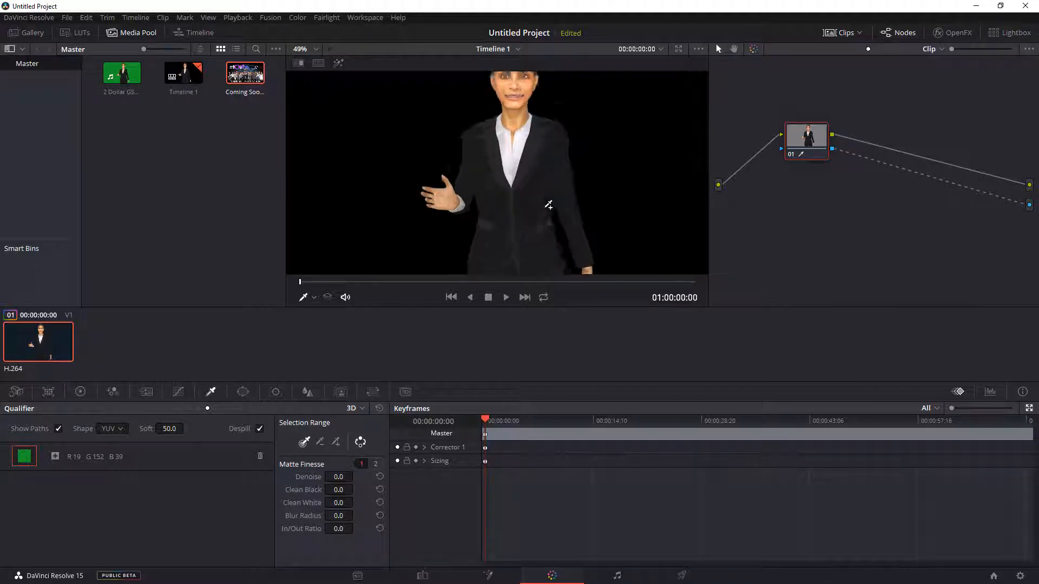
scroll(568, 212, up, 1)
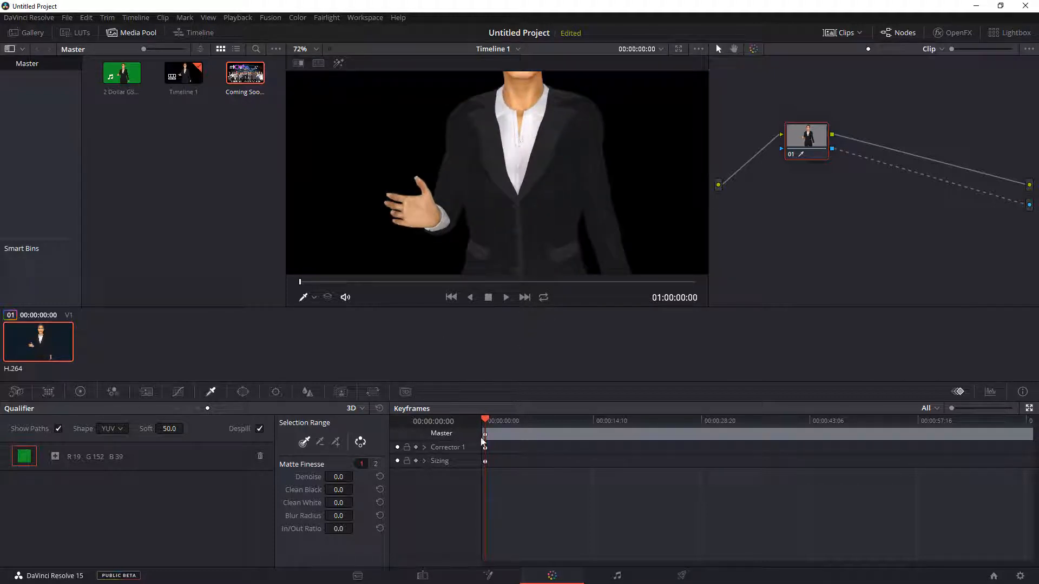
On the Edit page, enlarge the timeline's video track area and move the 2 Dollar GS clip from Video 1 up to Video 2.
click(423, 577)
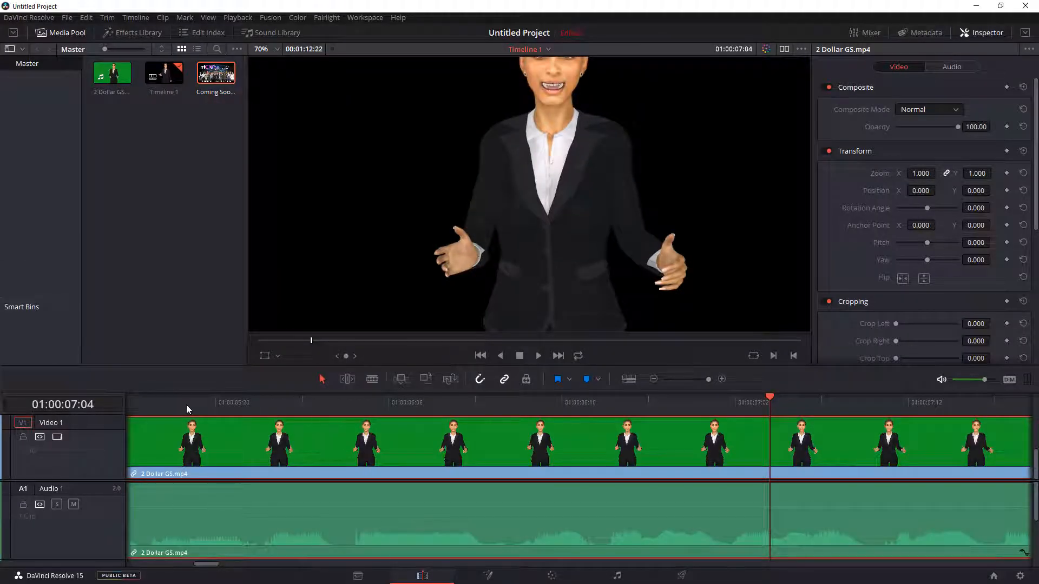
drag(181, 365, 181, 291)
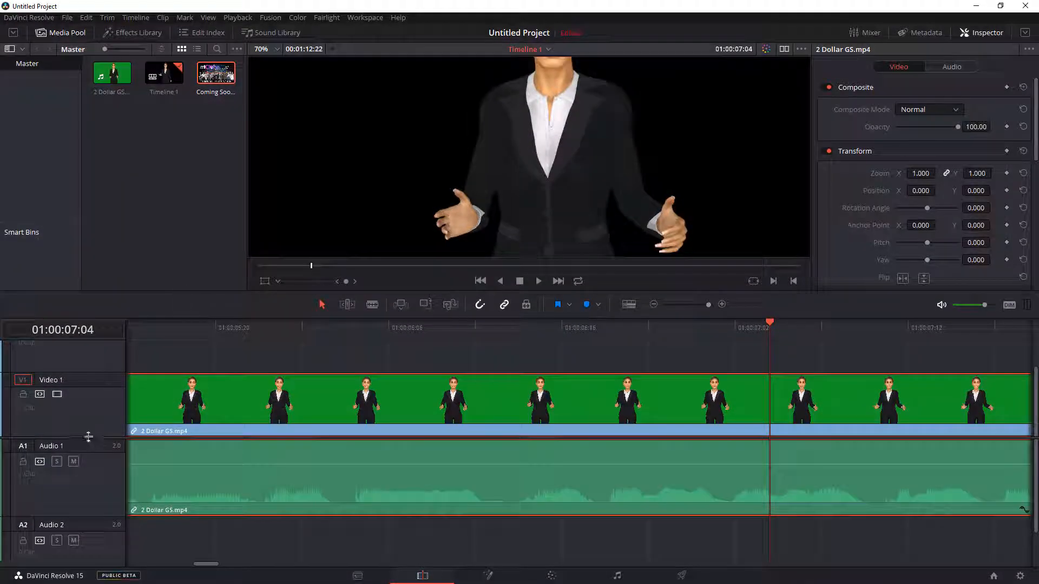
drag(89, 439, 89, 515)
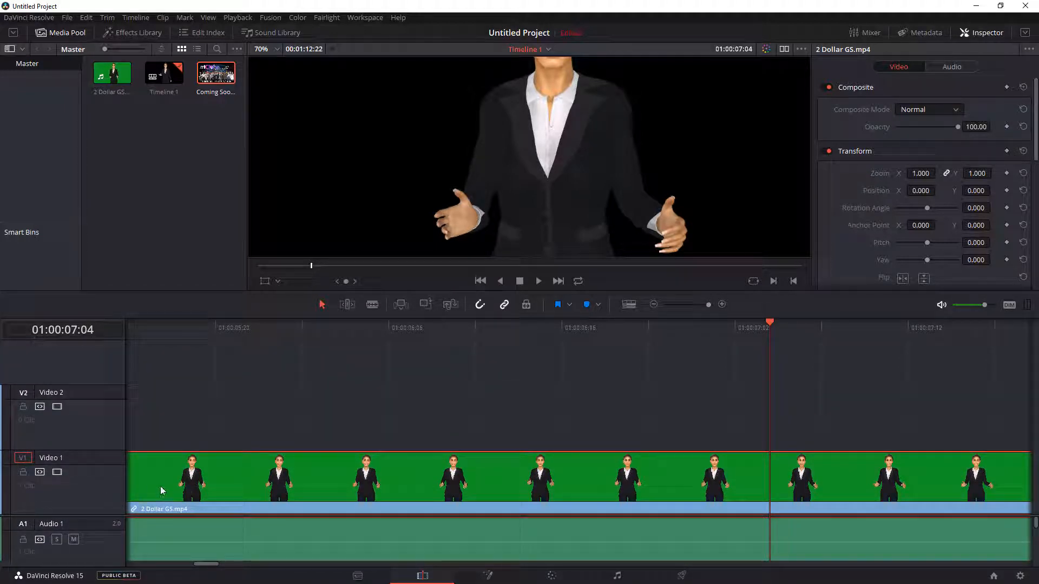
mouse_move(160, 486)
mouse_down()
mouse_move(155, 424)
mouse_move(154, 479)
mouse_up()
right_click(71, 370)
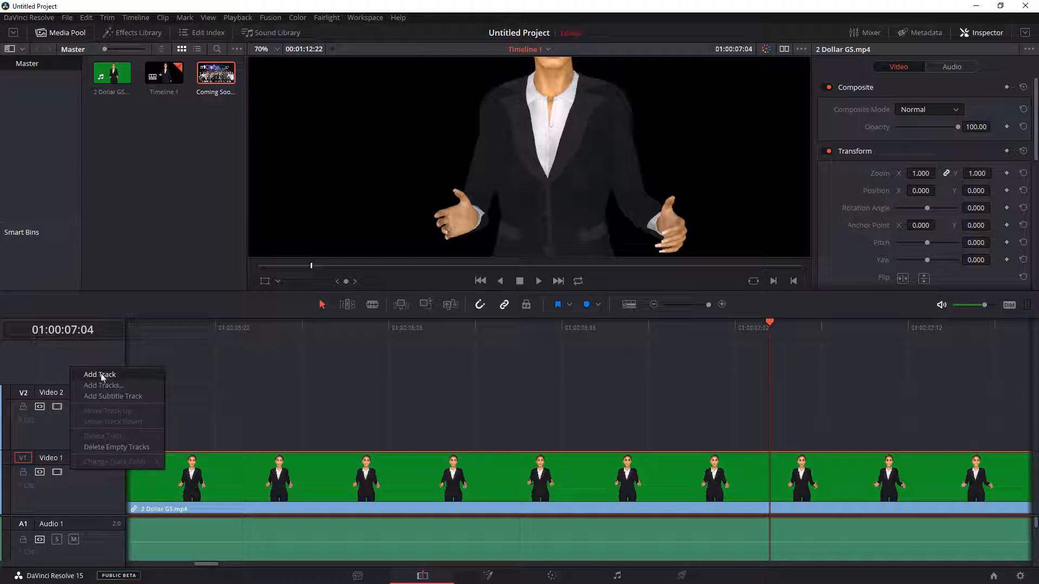
click(258, 415)
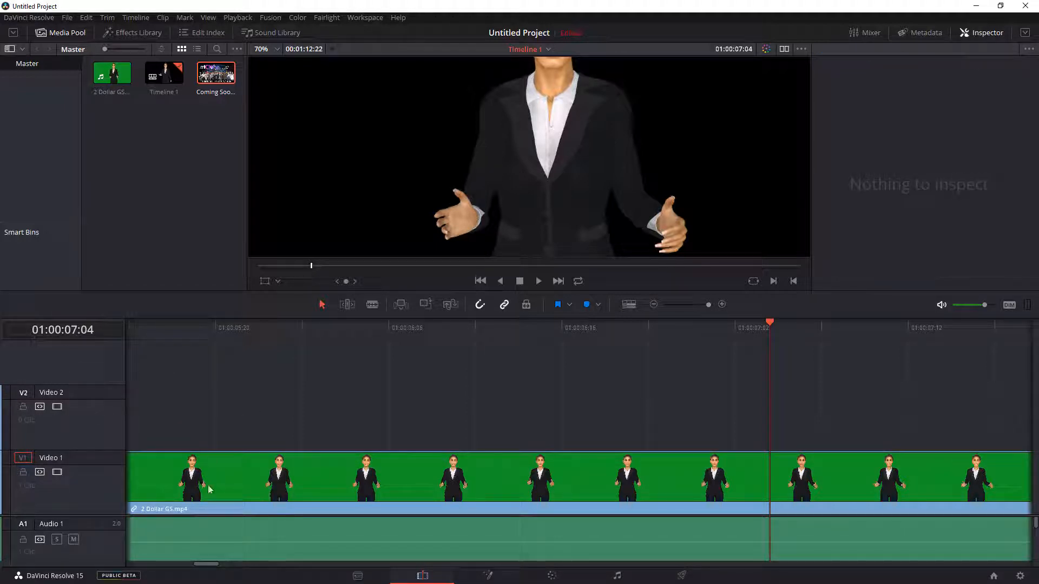
drag(209, 488, 208, 440)
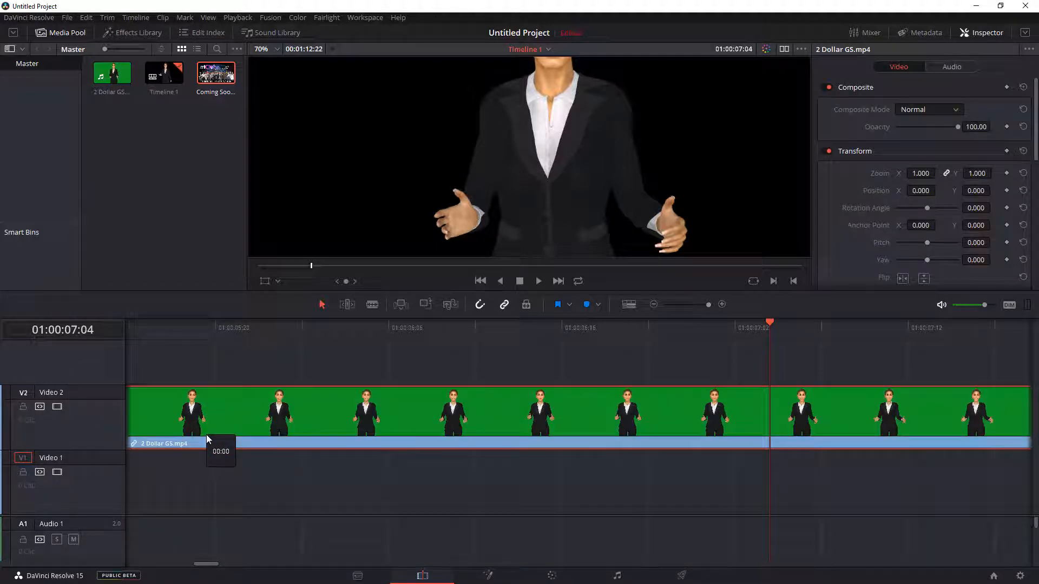
Place the Coming Soon image at the start of Video 1 and extend it to the end of the 2 Dollar GS clip.
drag(213, 563, 140, 565)
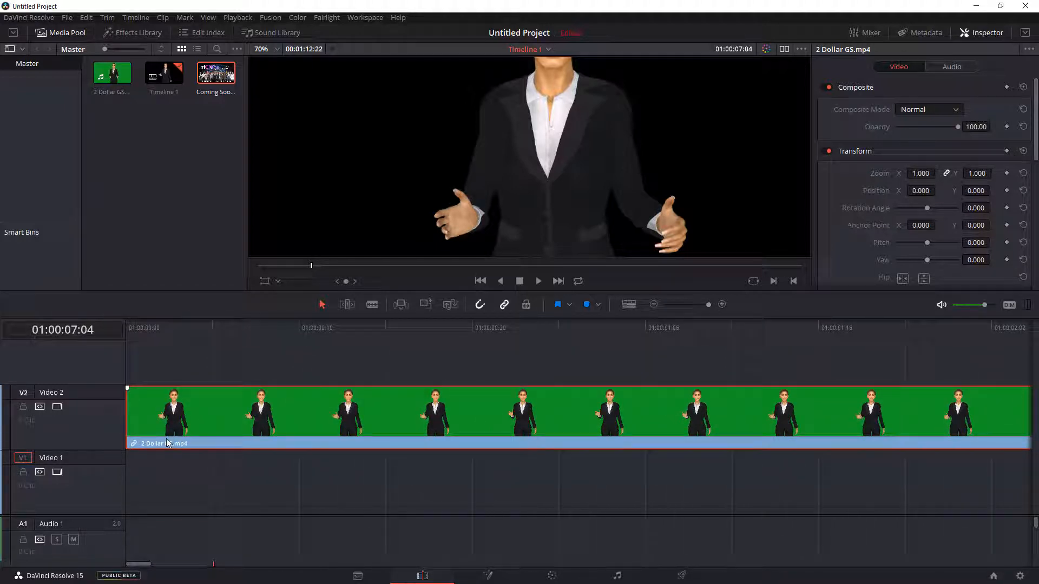
mouse_move(161, 437)
mouse_down()
mouse_move(192, 437)
mouse_move(161, 437)
mouse_up()
click(652, 306)
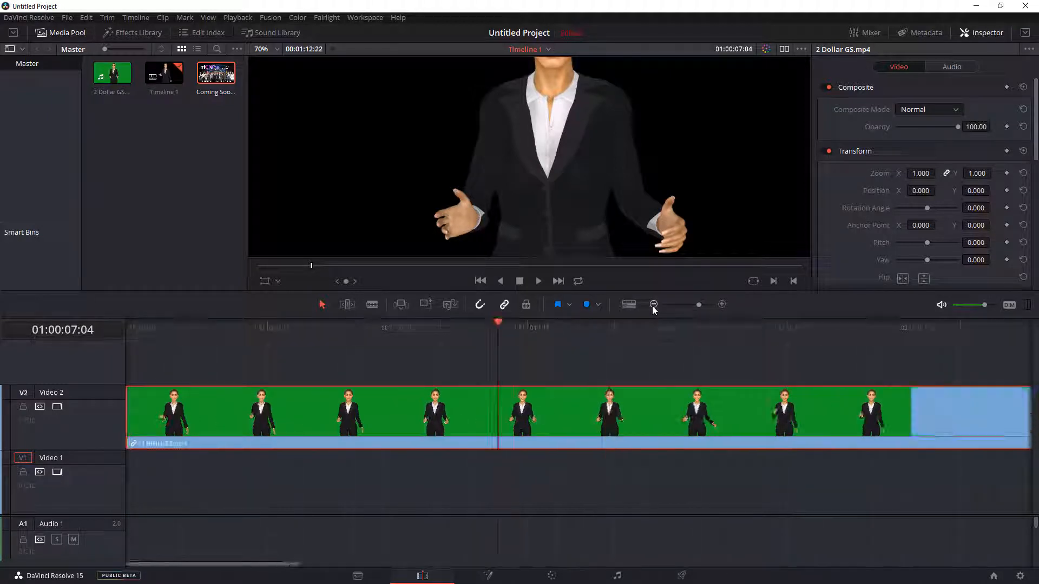
click(653, 305)
click(652, 305)
click(653, 305)
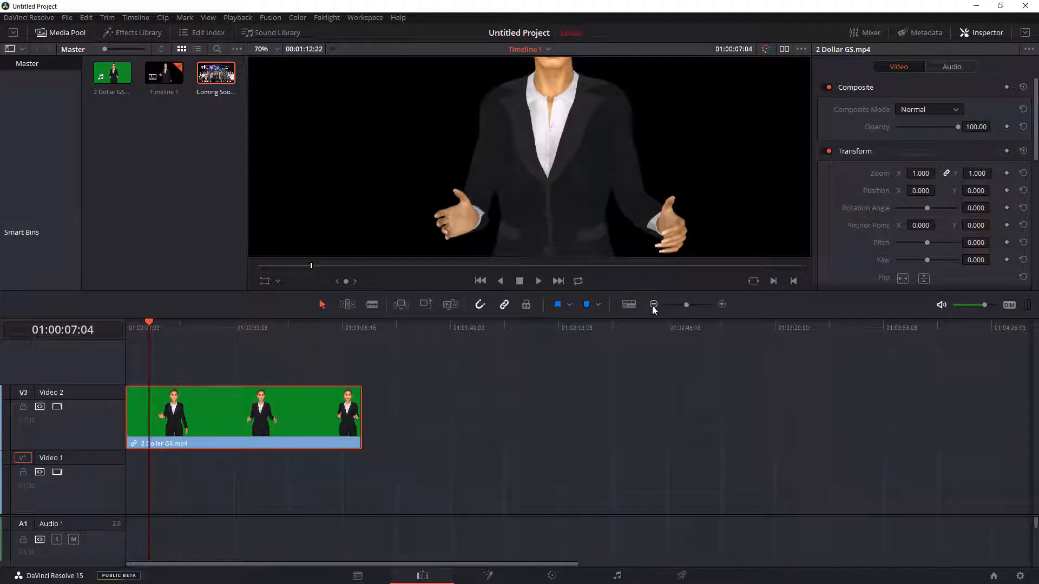
click(722, 304)
click(722, 304)
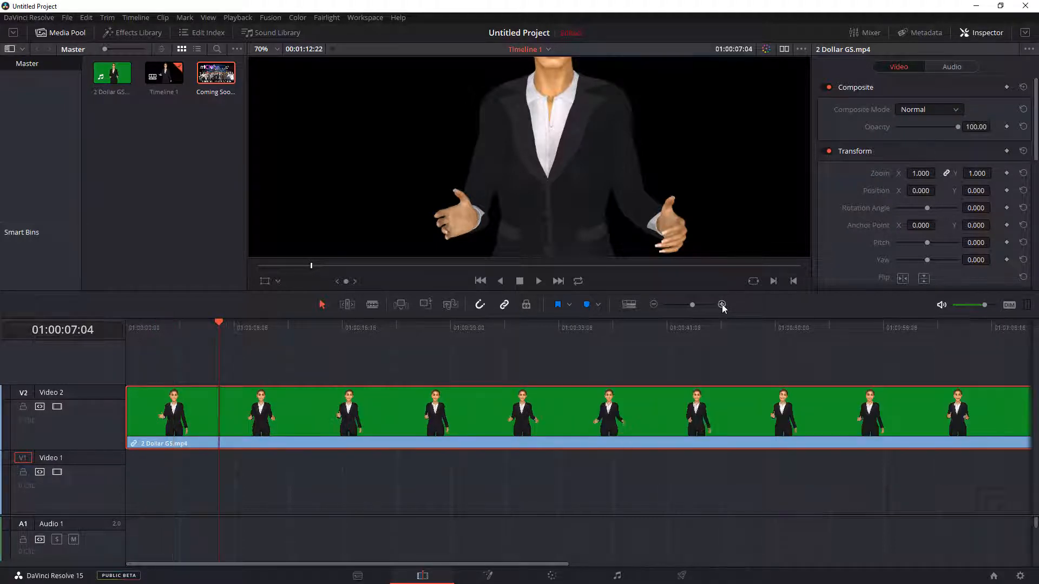
click(654, 304)
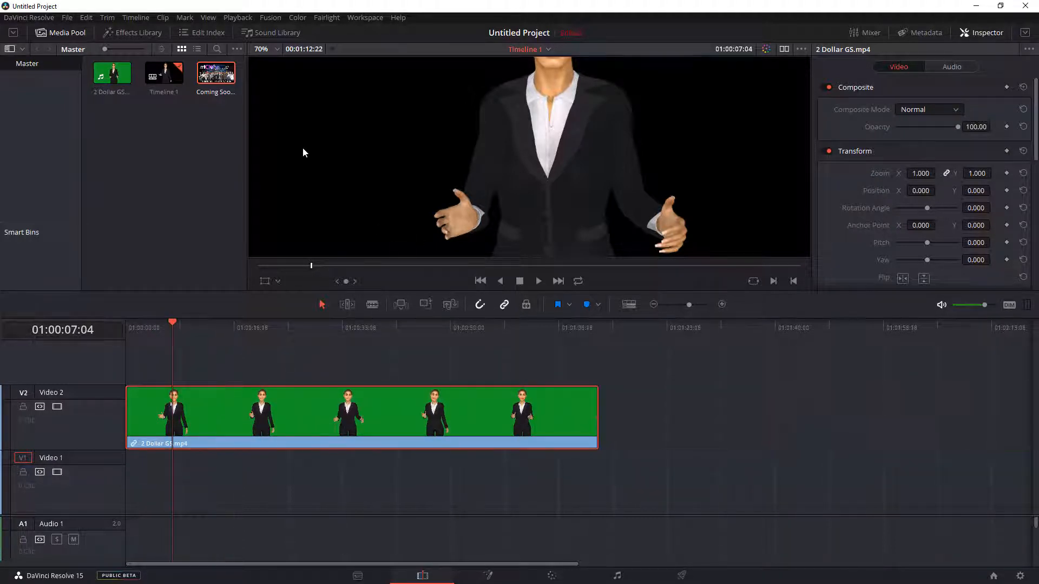
drag(222, 81, 129, 483)
drag(287, 485, 599, 485)
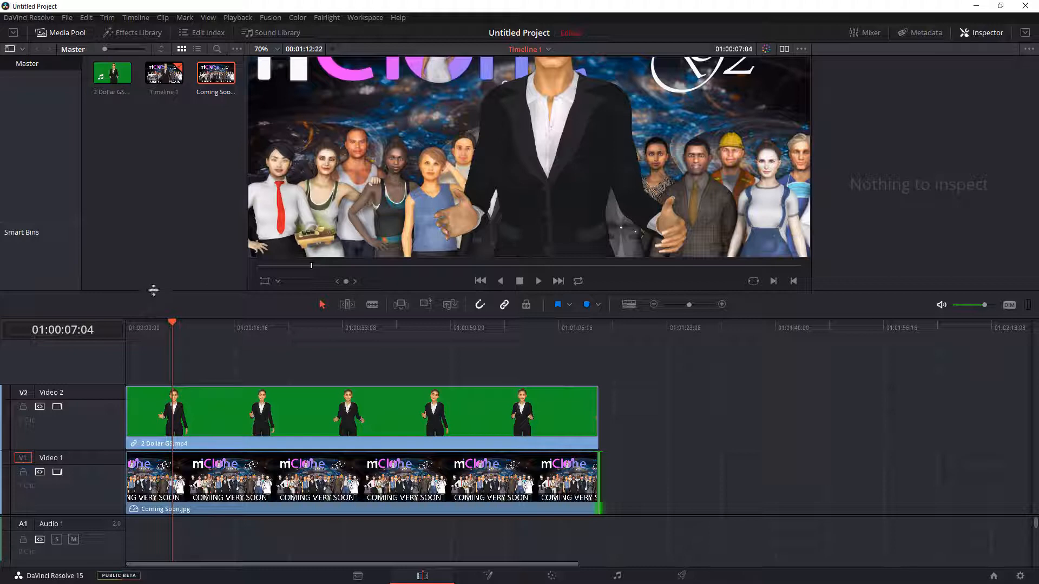
Enlarge the viewer and play several seconds of the composite, watching the avatar's moving hand up close.
drag(155, 292, 153, 452)
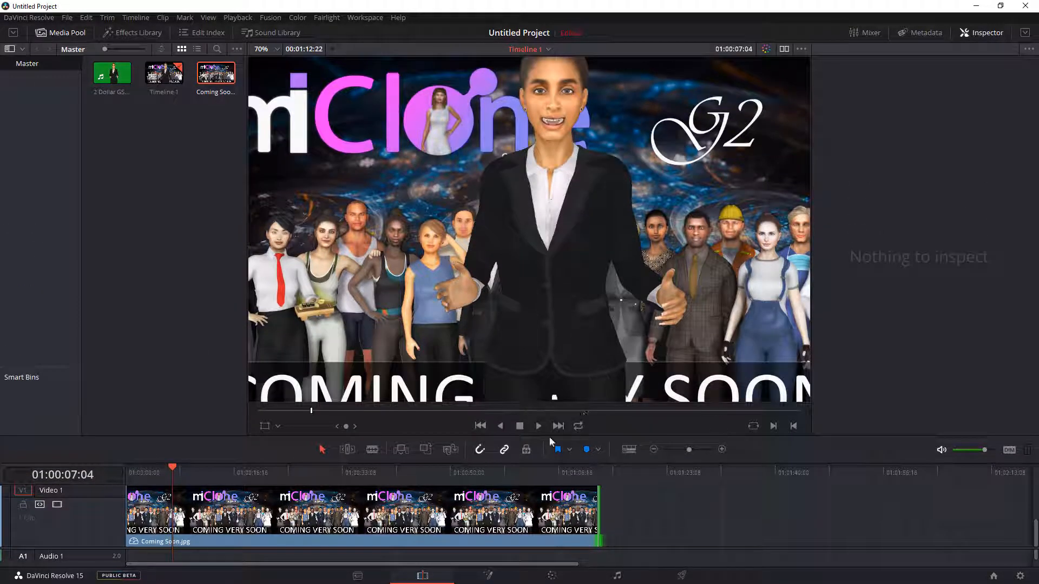
click(539, 427)
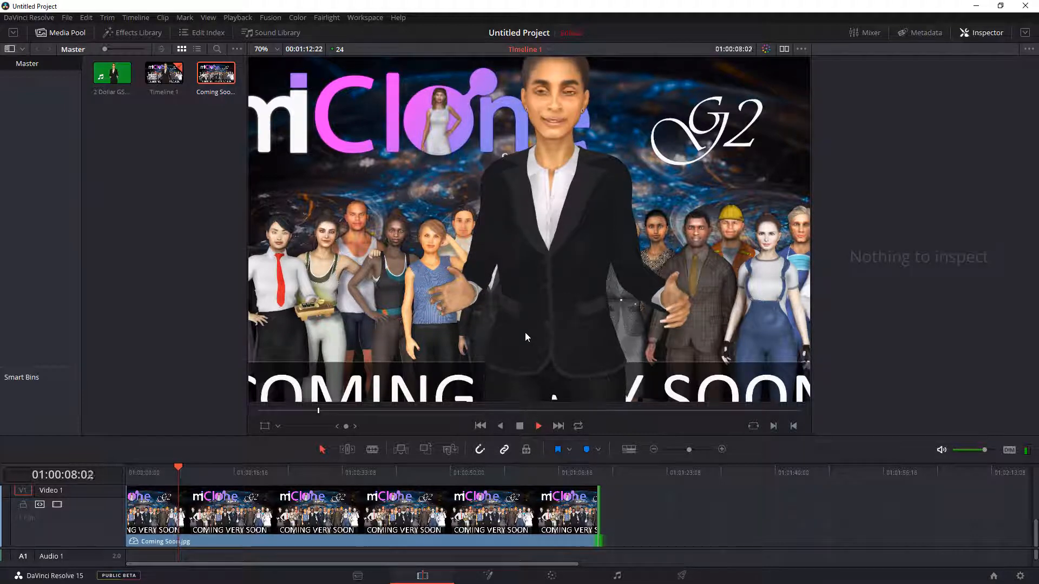
scroll(525, 332, up, 3)
scroll(525, 332, up, 3)
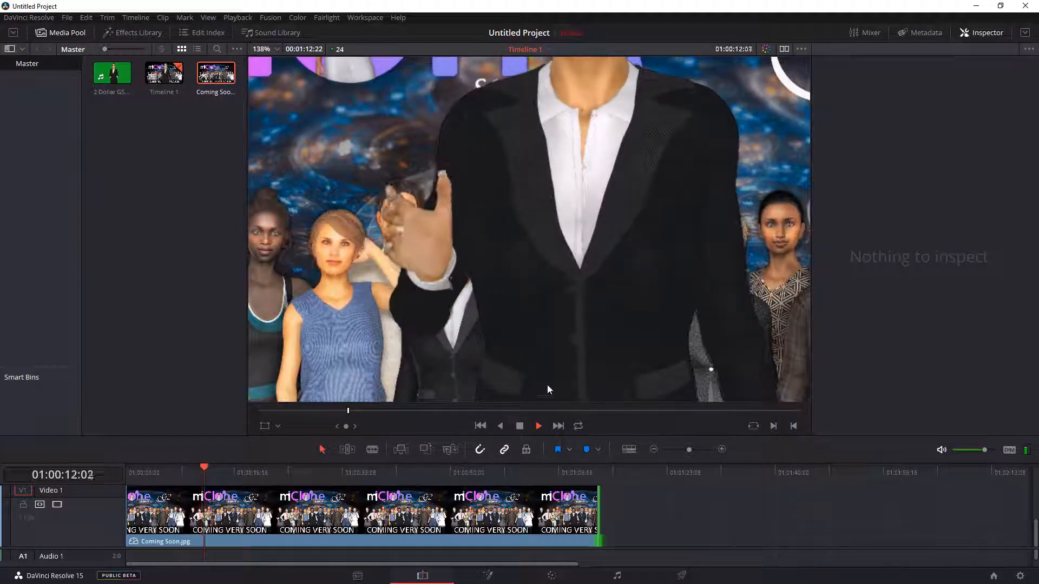
click(519, 426)
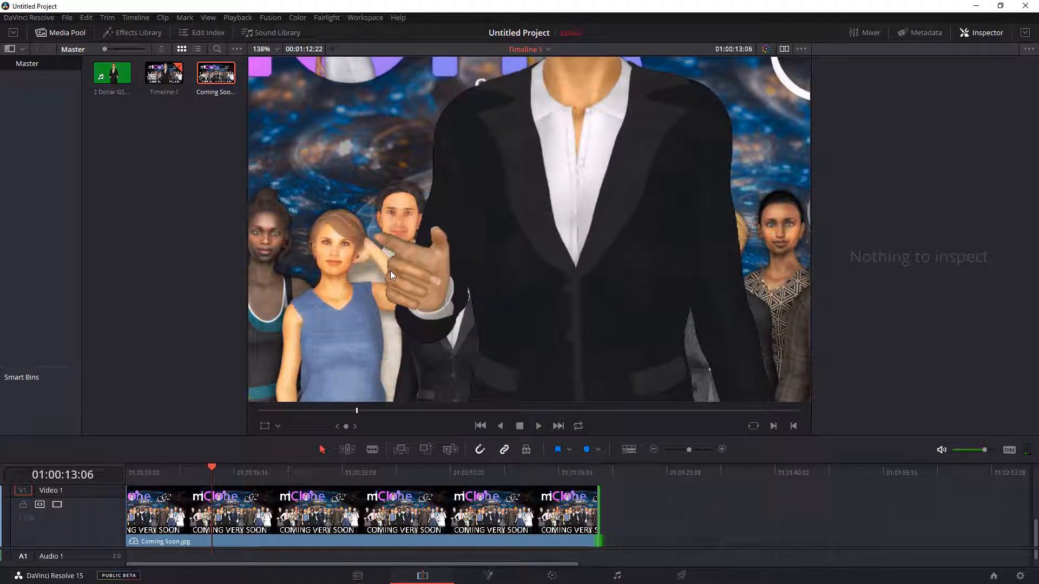
Examine the keyed avatar's hand and jacket edges against the Coming Soon background, both close up and in the full frame.
scroll(719, 298, down, 2)
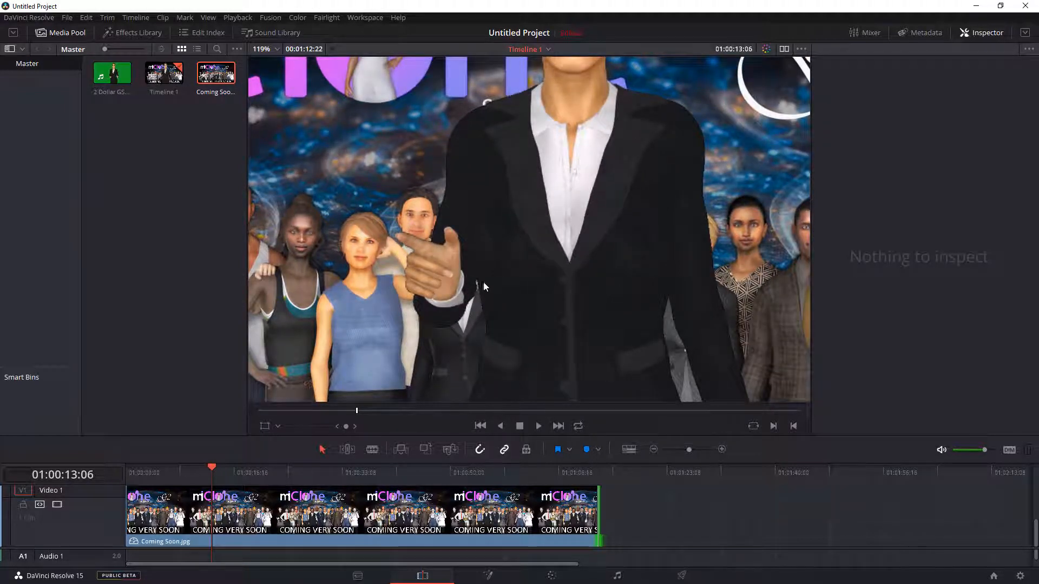
scroll(547, 291, down, 2)
scroll(547, 291, down, 2)
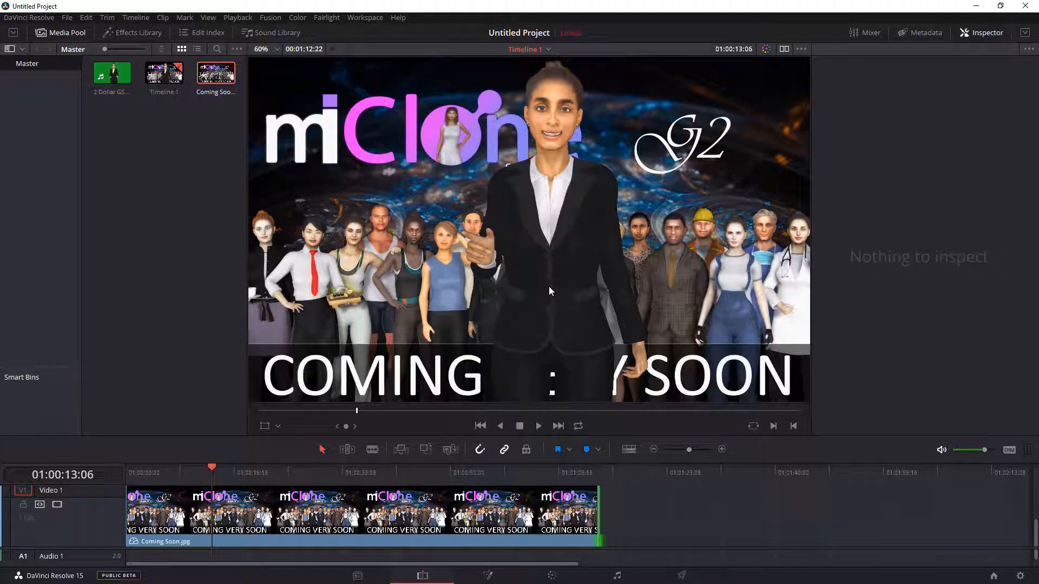
scroll(549, 288, up, 2)
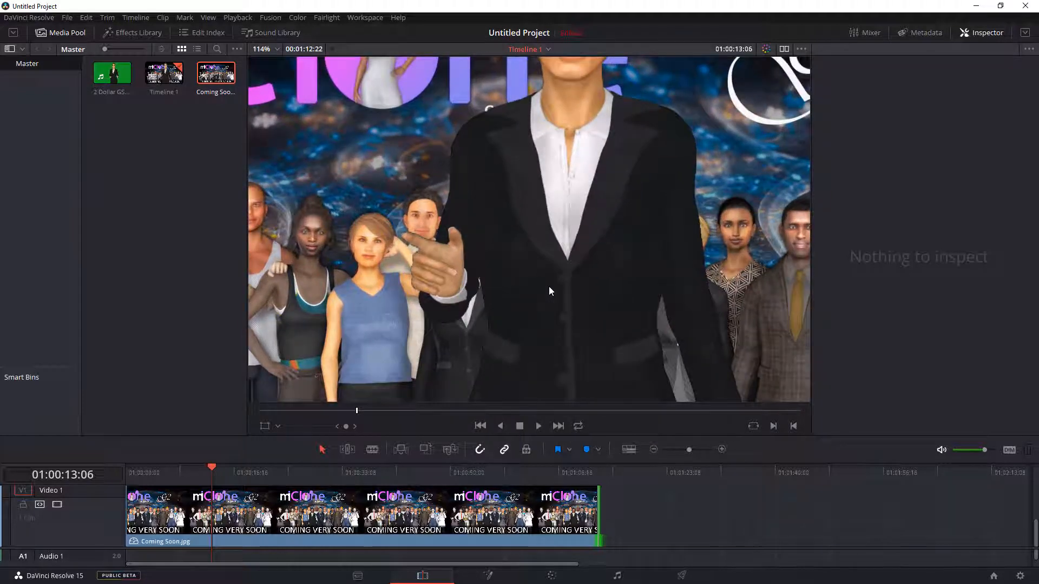
scroll(548, 288, up, 1)
scroll(549, 287, up, 1)
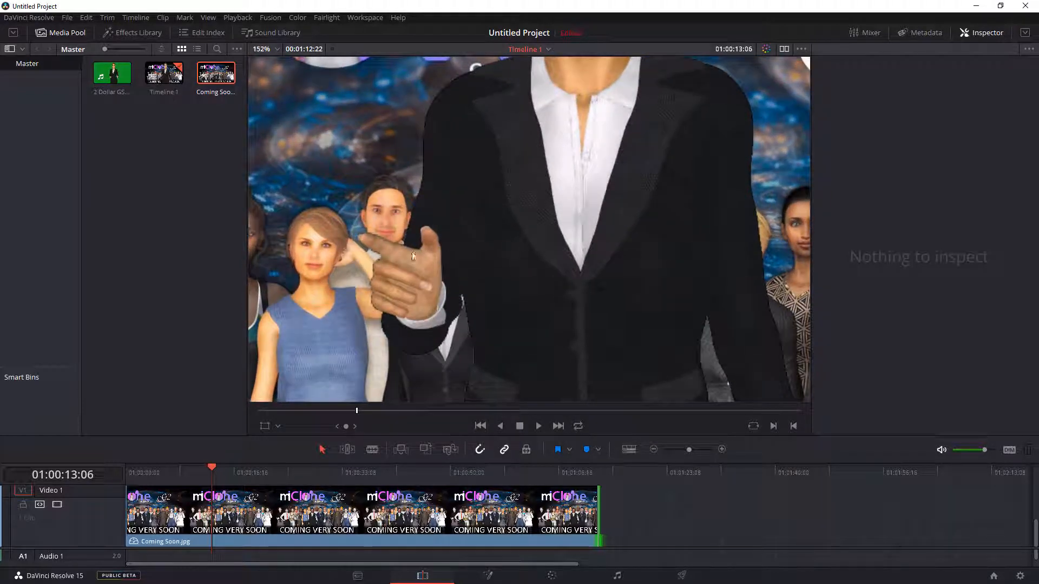
scroll(592, 261, down, 3)
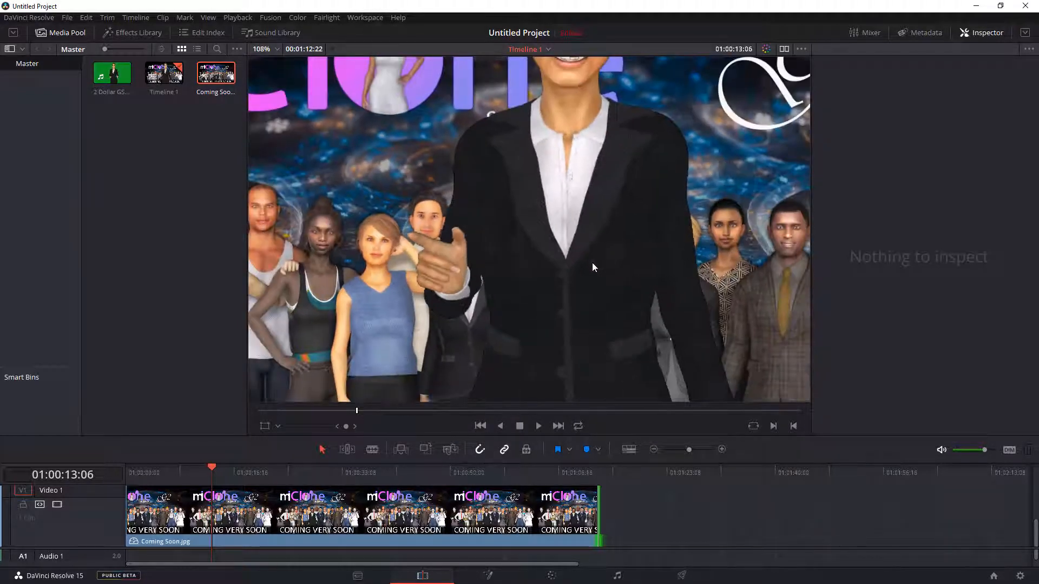
scroll(564, 308, up, 2)
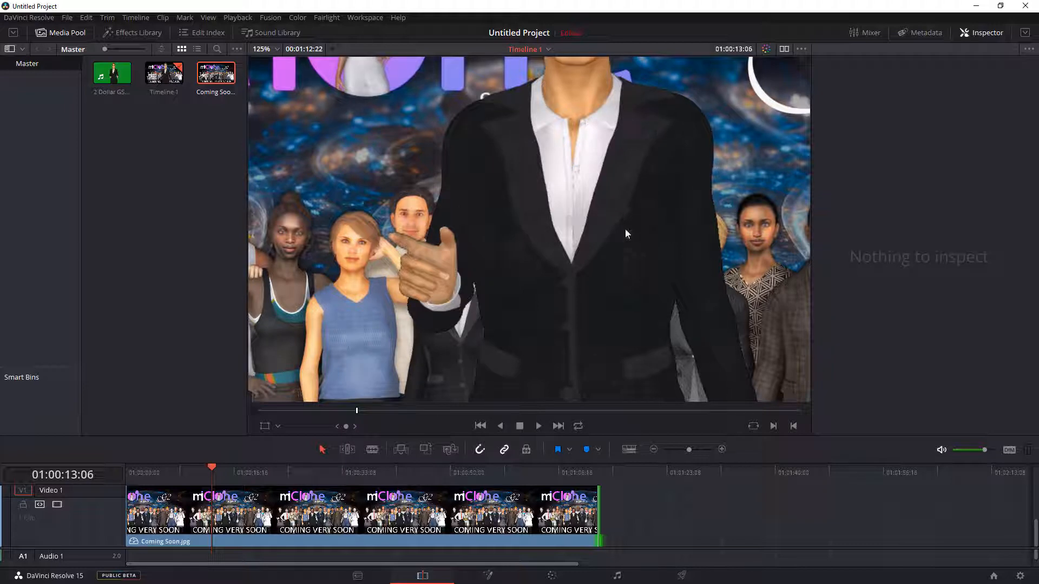
scroll(626, 233, down, 4)
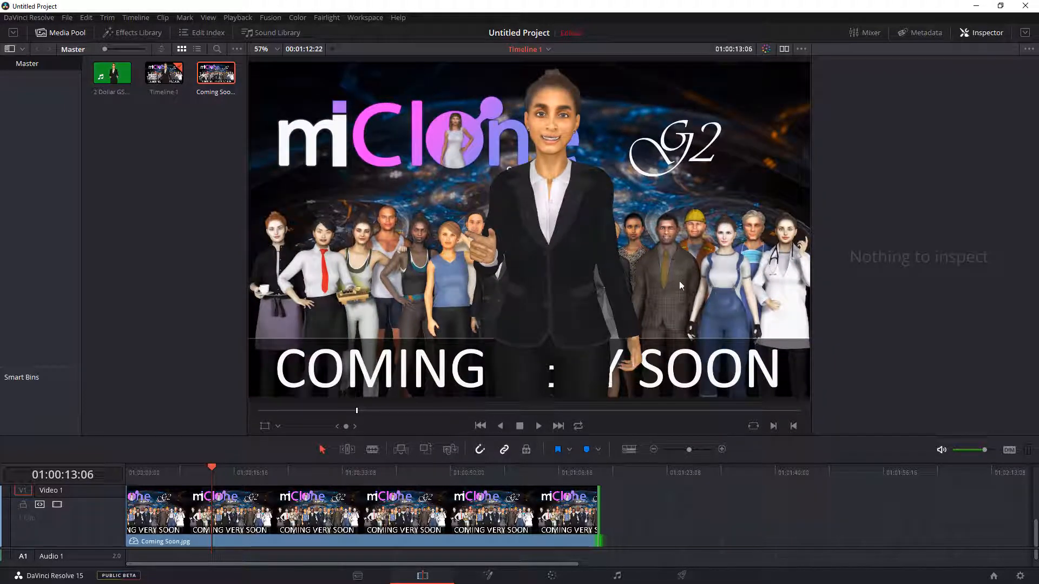
scroll(626, 288, up, 3)
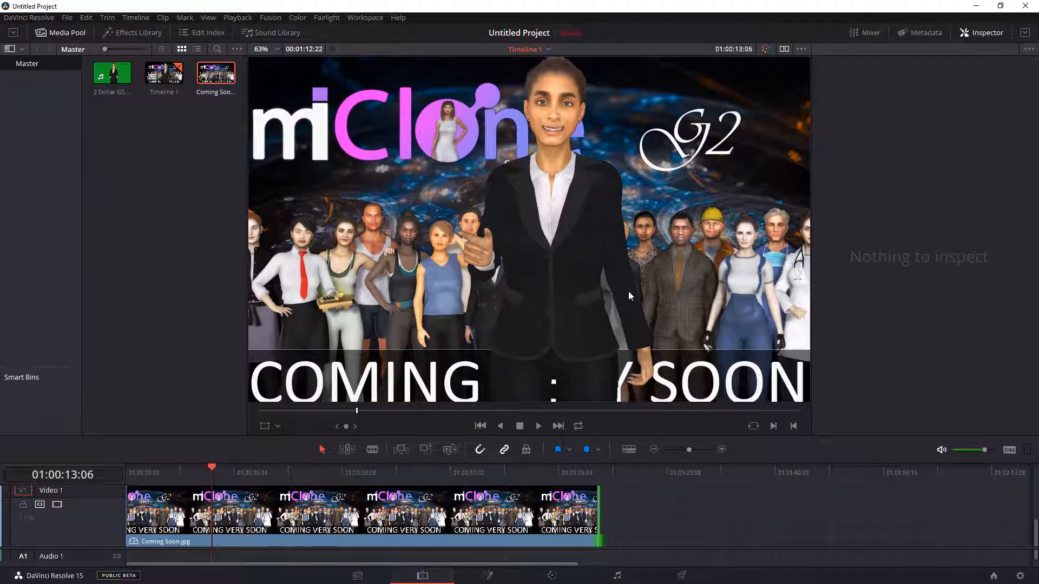
scroll(629, 295, down, 1)
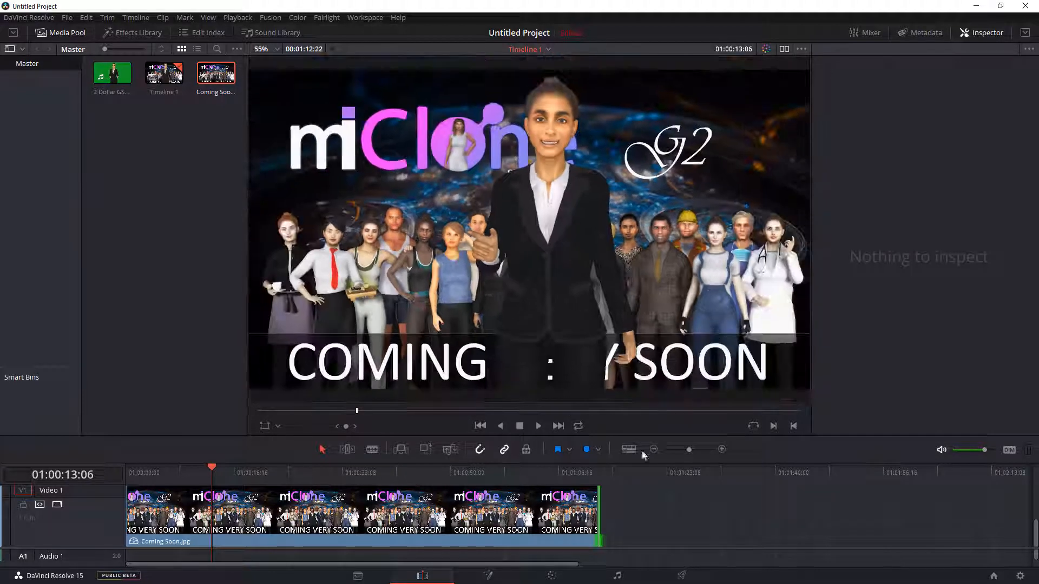
On the Color page, set the avatar key's Matte Finesse In/Out Ratio to -73.7 and check the edges around the pointing hand.
click(560, 571)
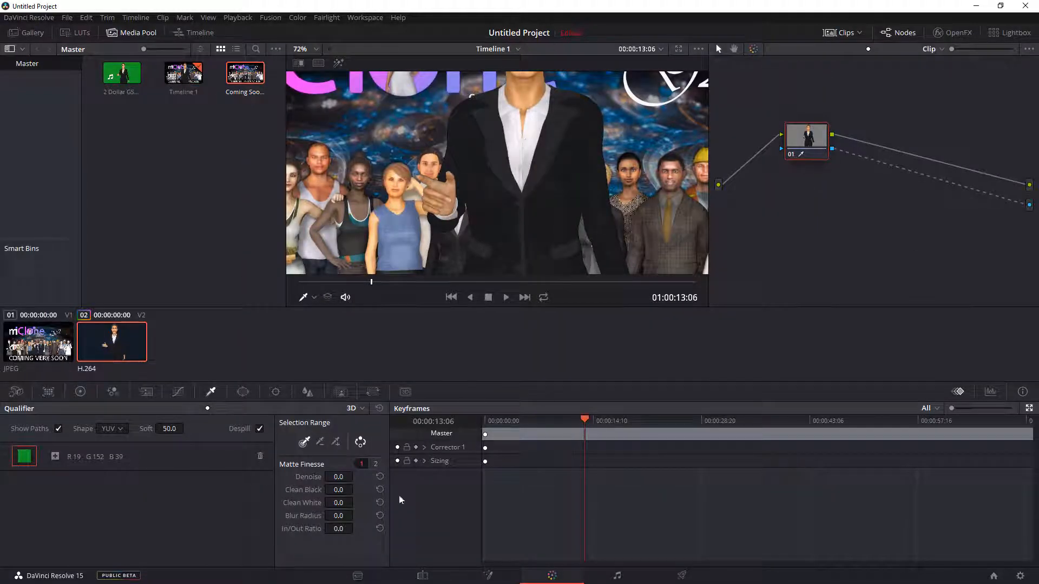
scroll(502, 218, up, 2)
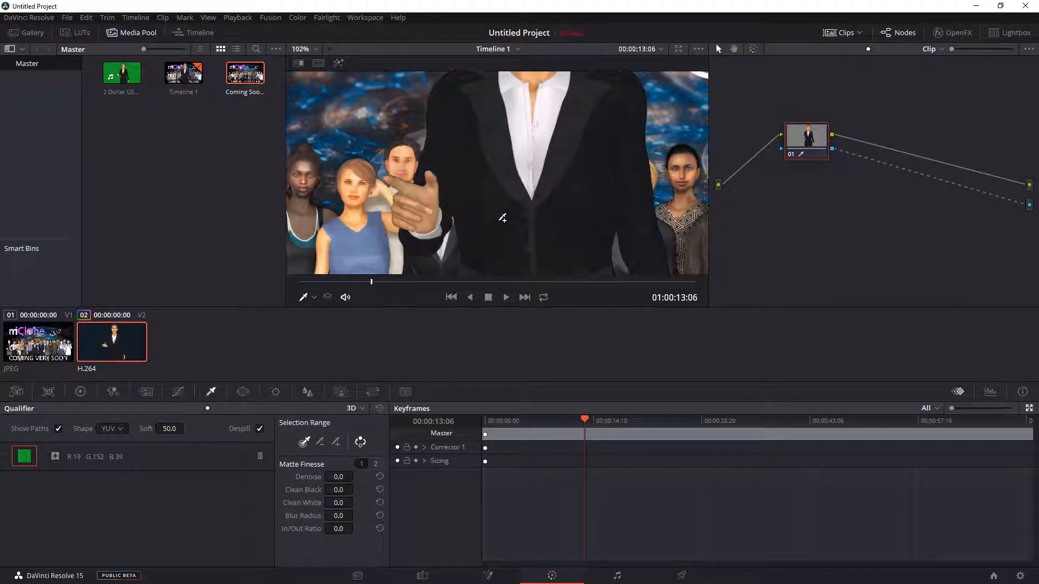
scroll(545, 238, up, 2)
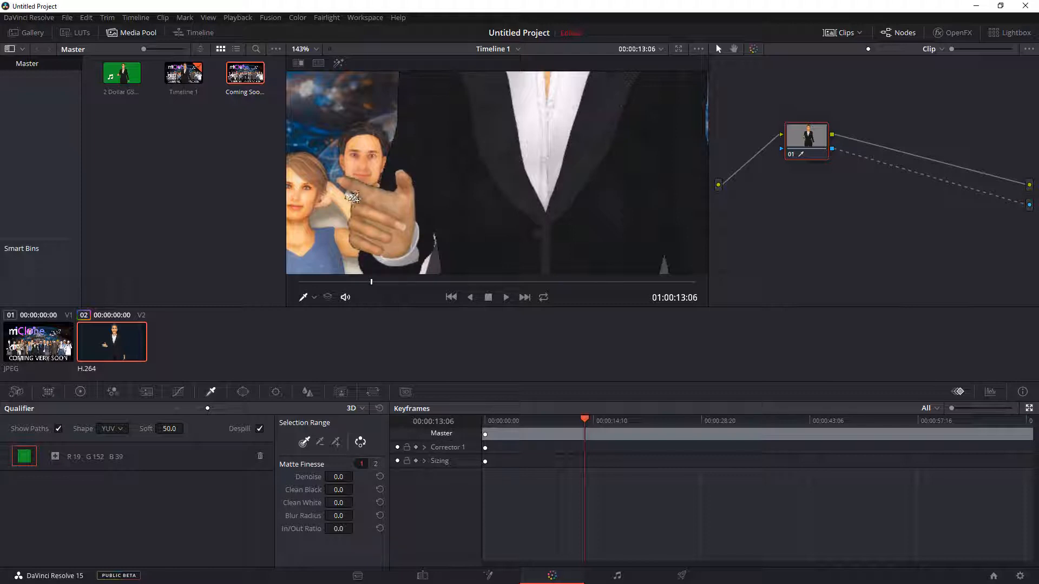
scroll(394, 158, up, 1)
scroll(394, 157, up, 1)
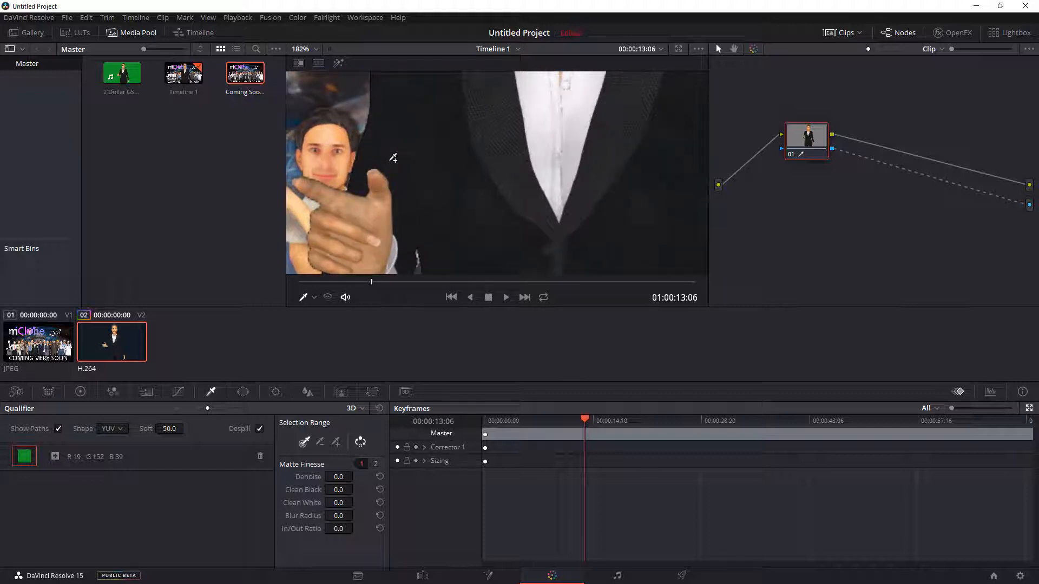
scroll(317, 169, down, 1)
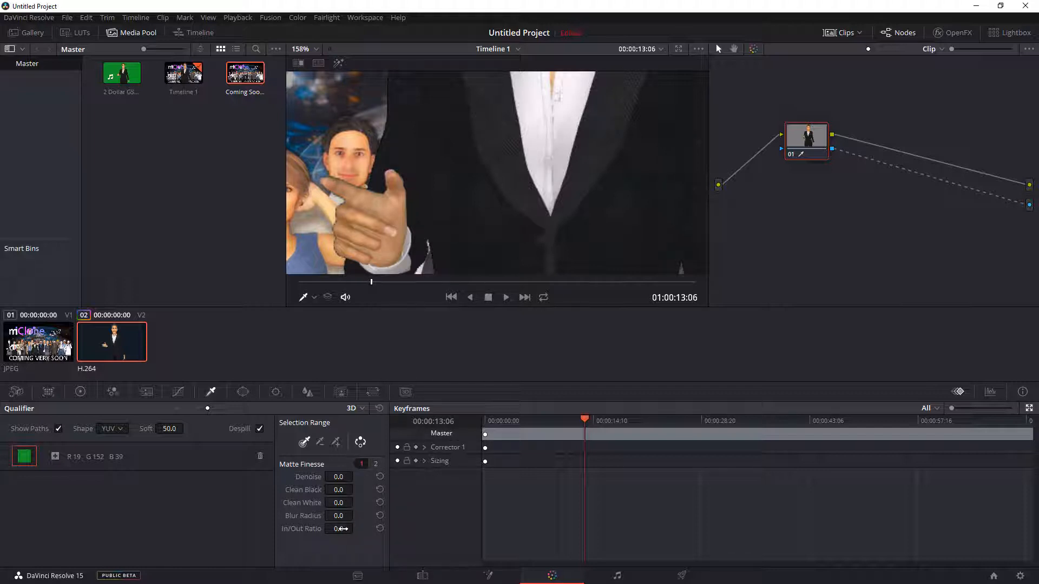
drag(336, 529, 298, 529)
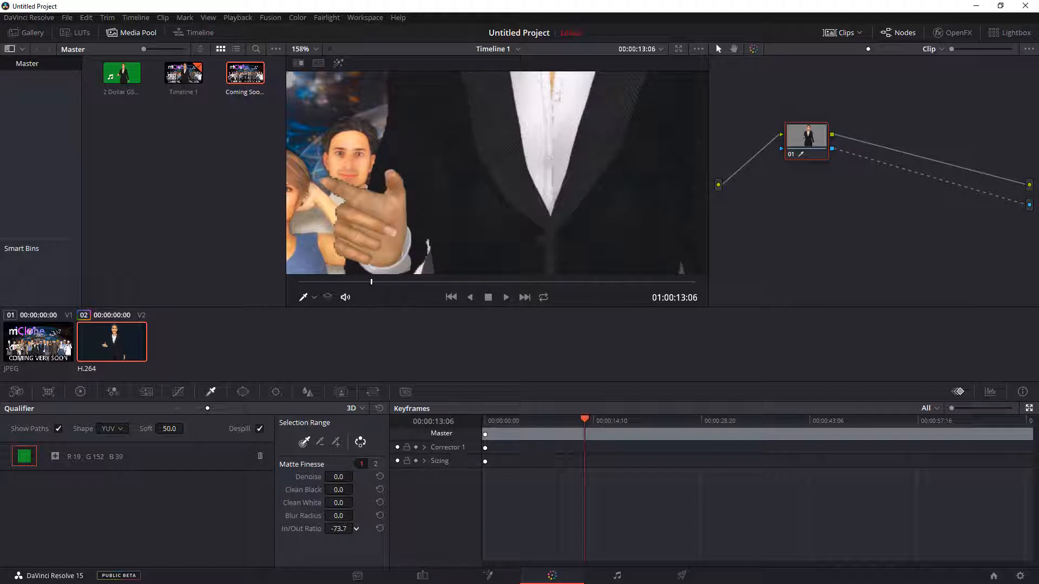
scroll(433, 156, up, 2)
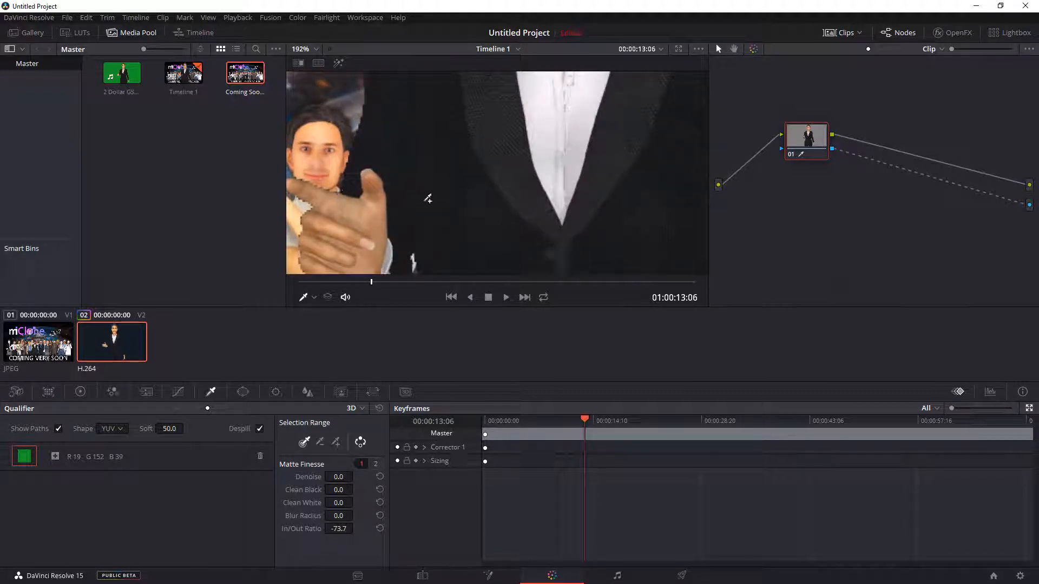
scroll(429, 197, down, 2)
scroll(432, 196, down, 5)
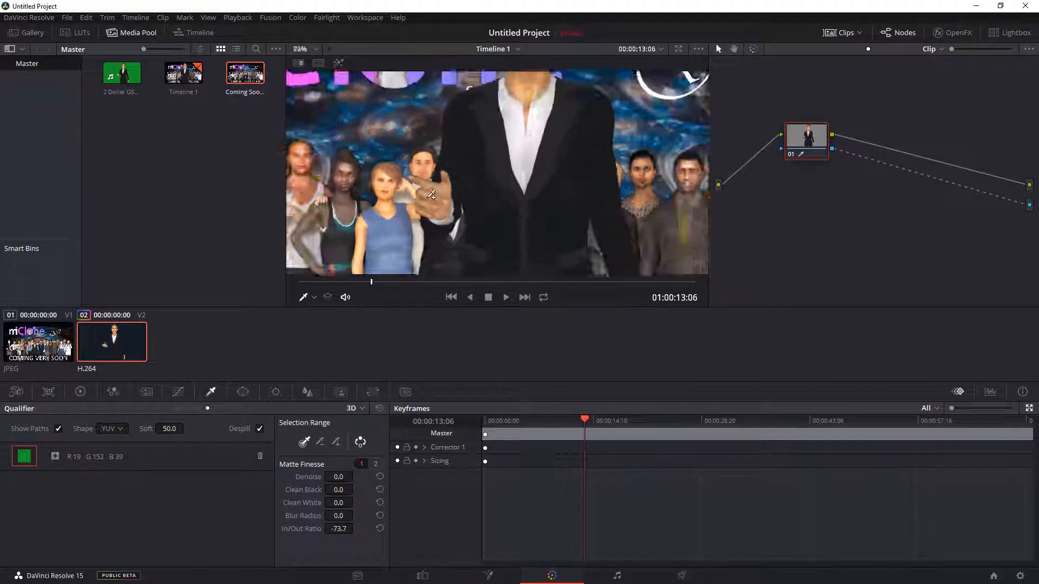
scroll(432, 190, down, 2)
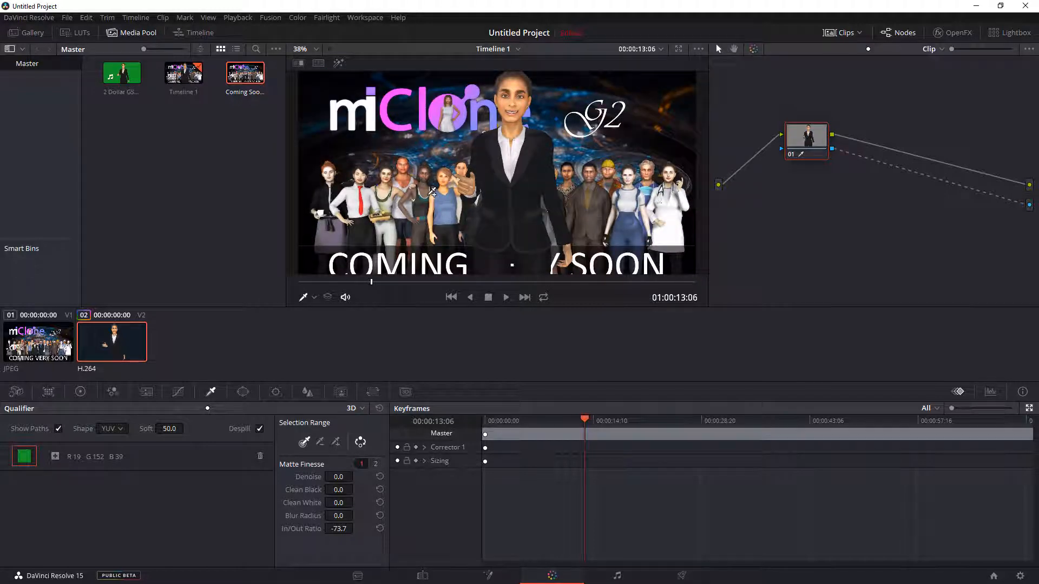
Return to the Edit page, play the composite from 01:00:13:06 to about 01:00:21:00 and review the refined key in the full frame.
click(422, 575)
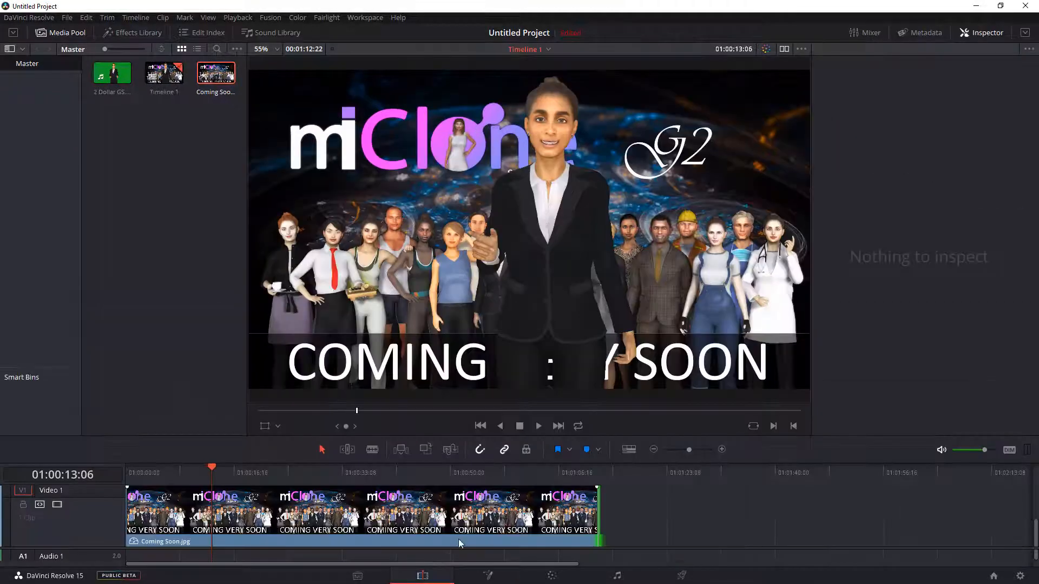
scroll(551, 299, up, 2)
scroll(551, 297, down, 2)
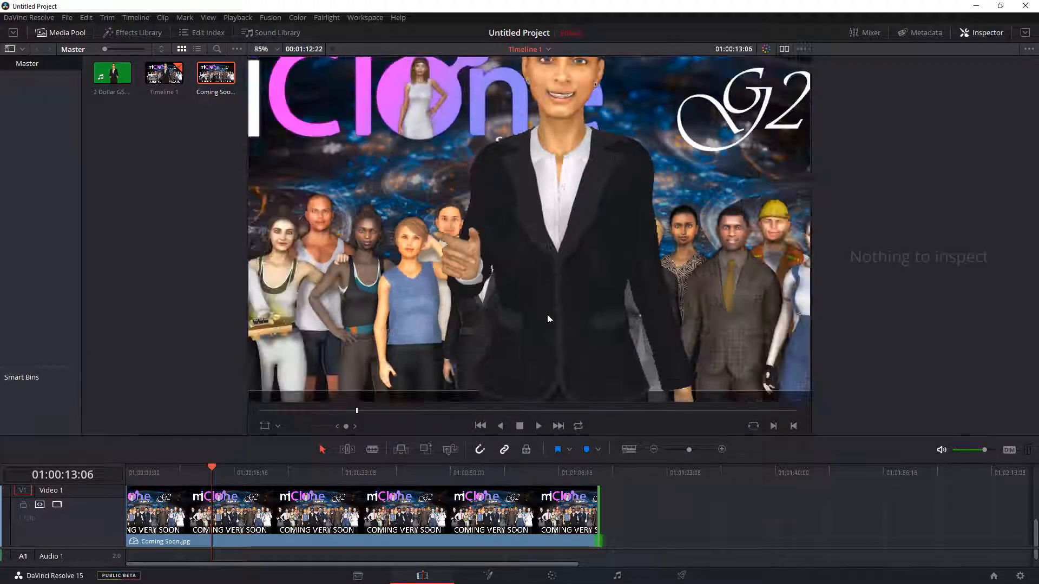
click(538, 426)
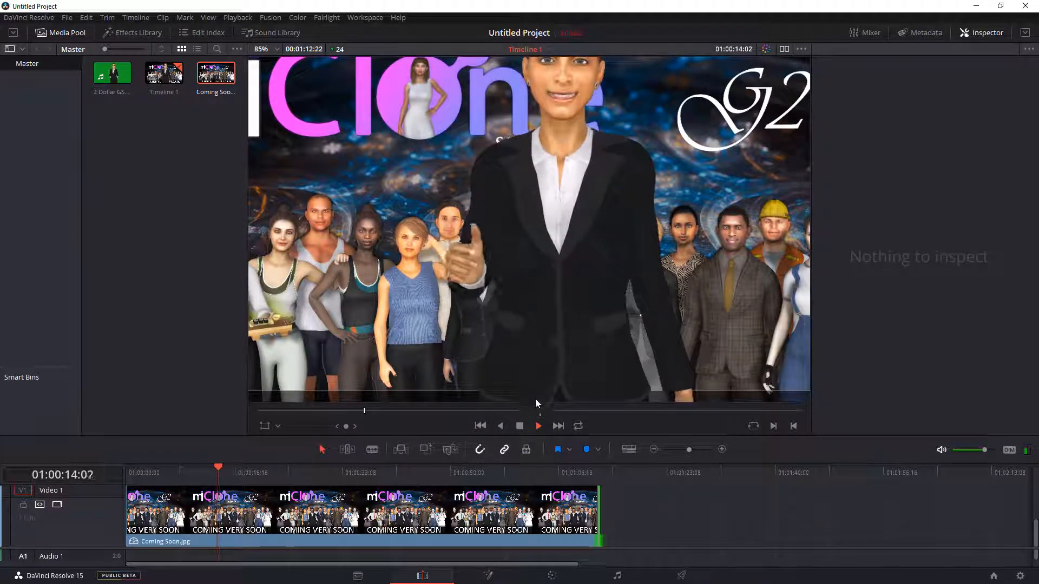
scroll(567, 330, up, 1)
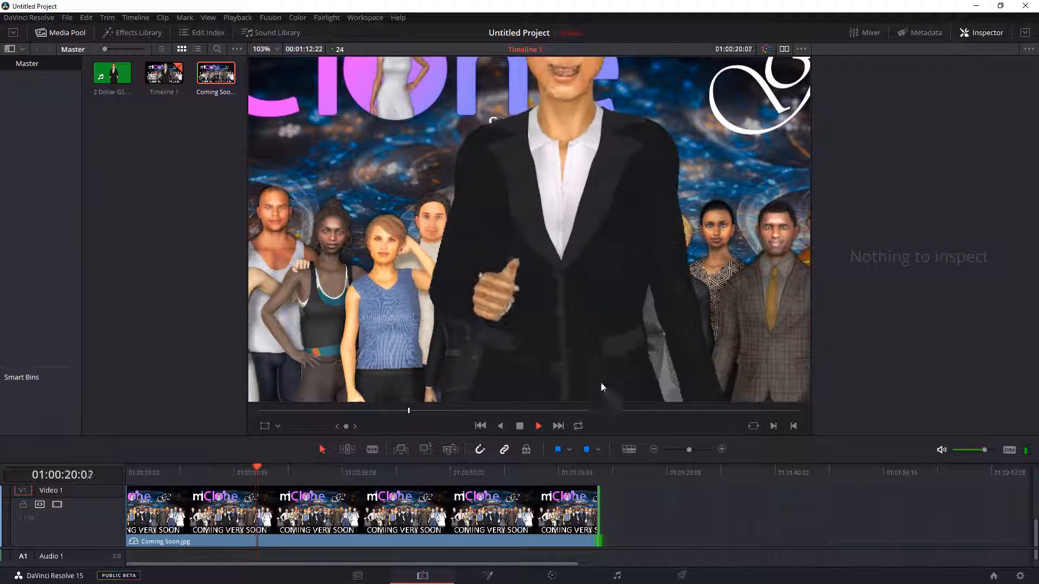
key(space)
key(shift+z)
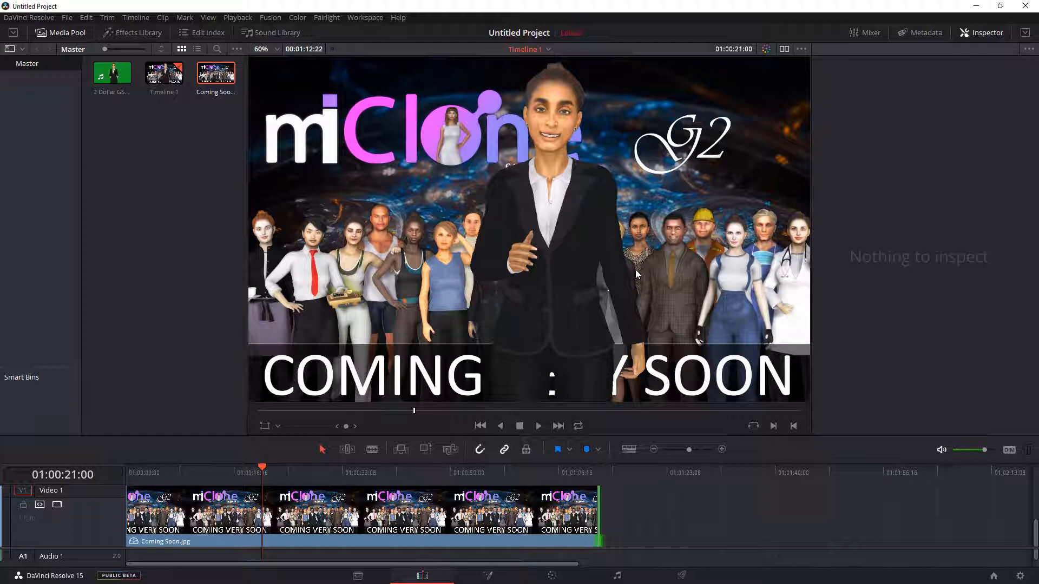
scroll(675, 272, down, 3)
scroll(673, 274, up, 2)
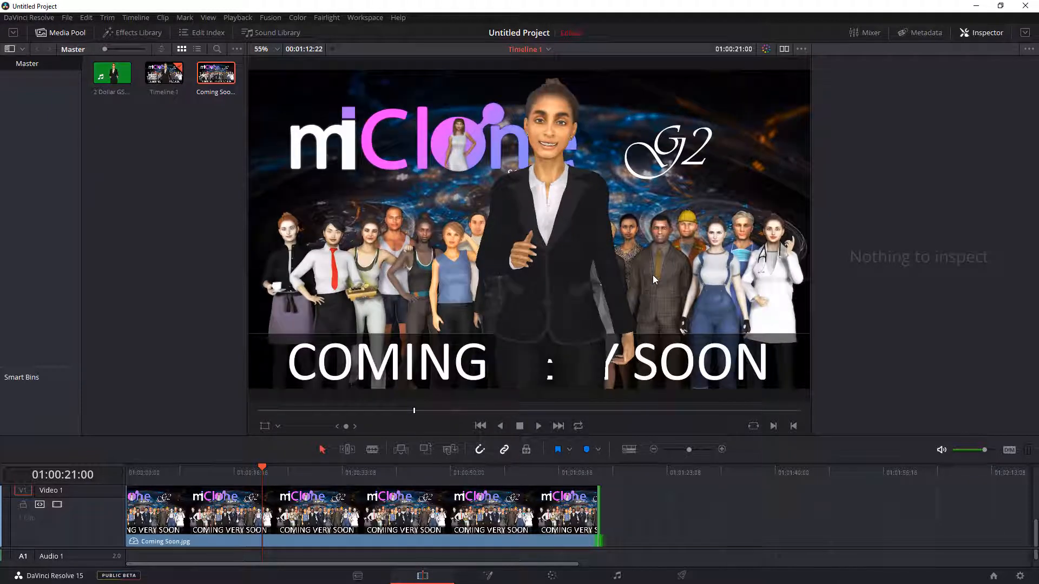